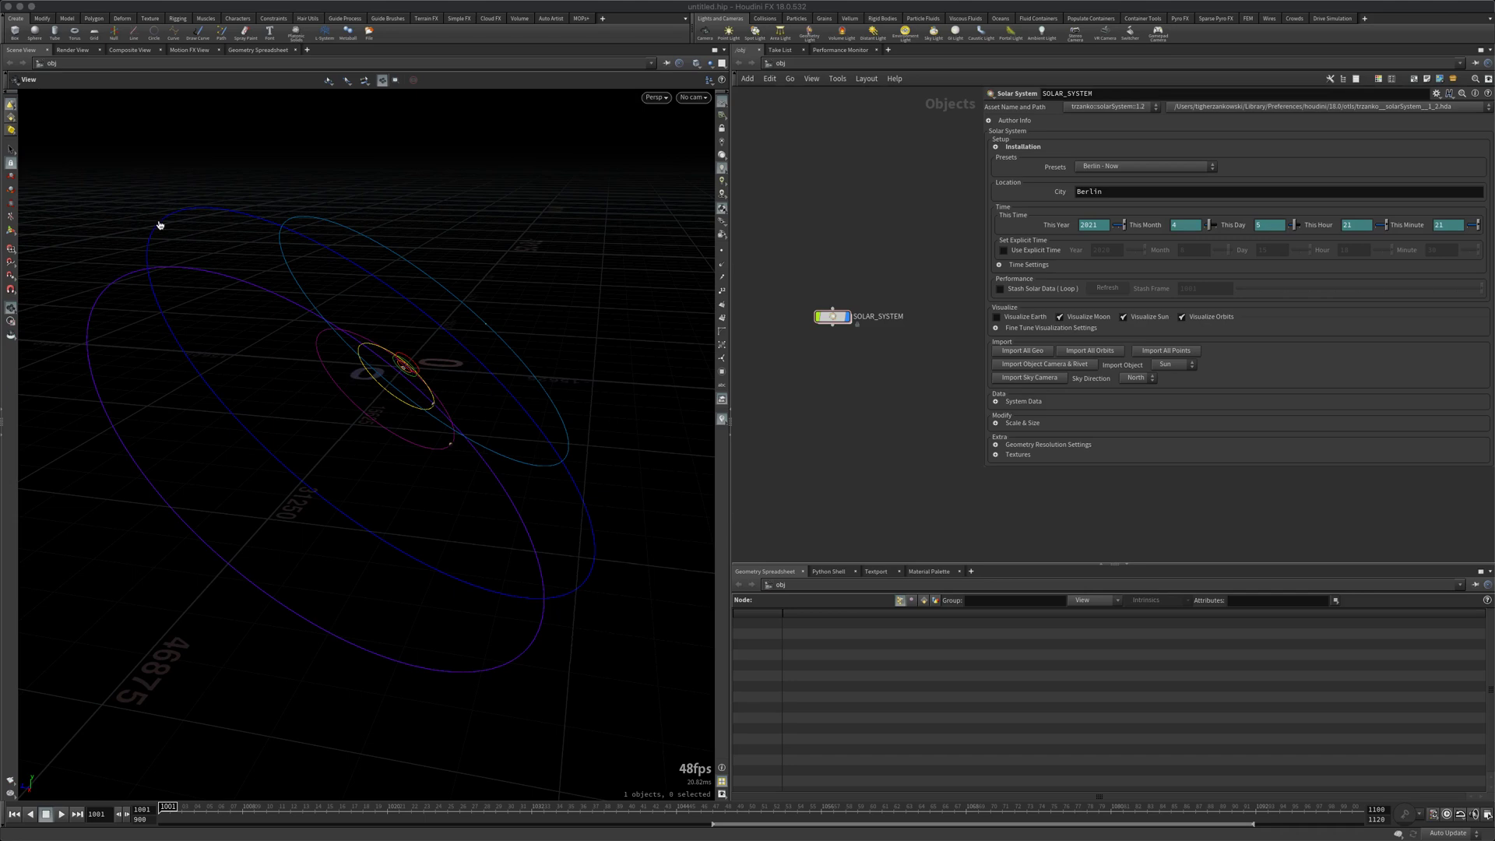
- Look over the Solar System HDA product page and Linktree tab, then return to Houdini
{"action": "key", "text": "super+Tab"}
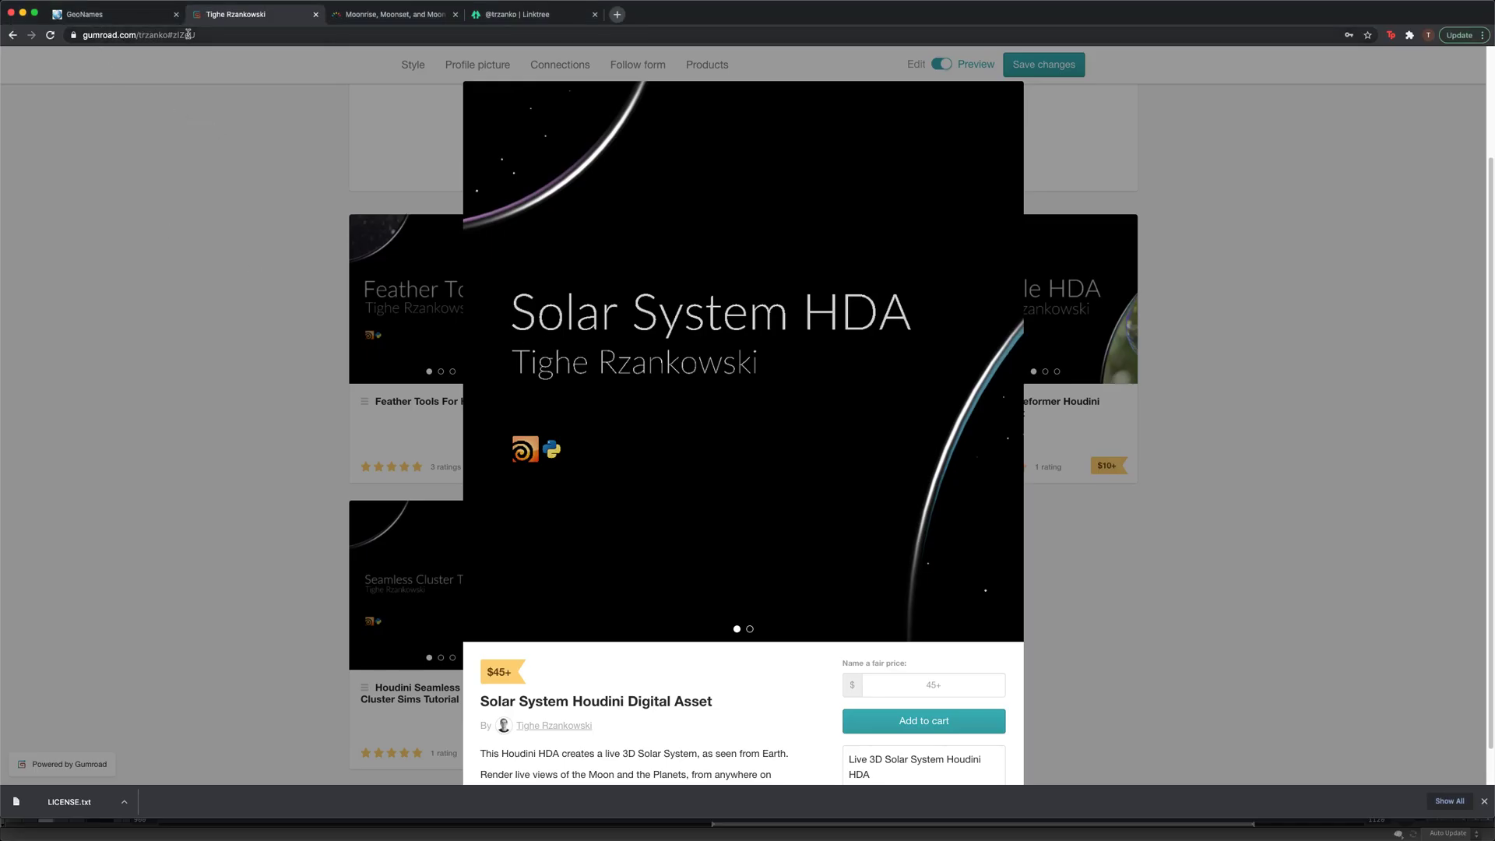
{"action": "left_click", "coordinate": [503, 14]}
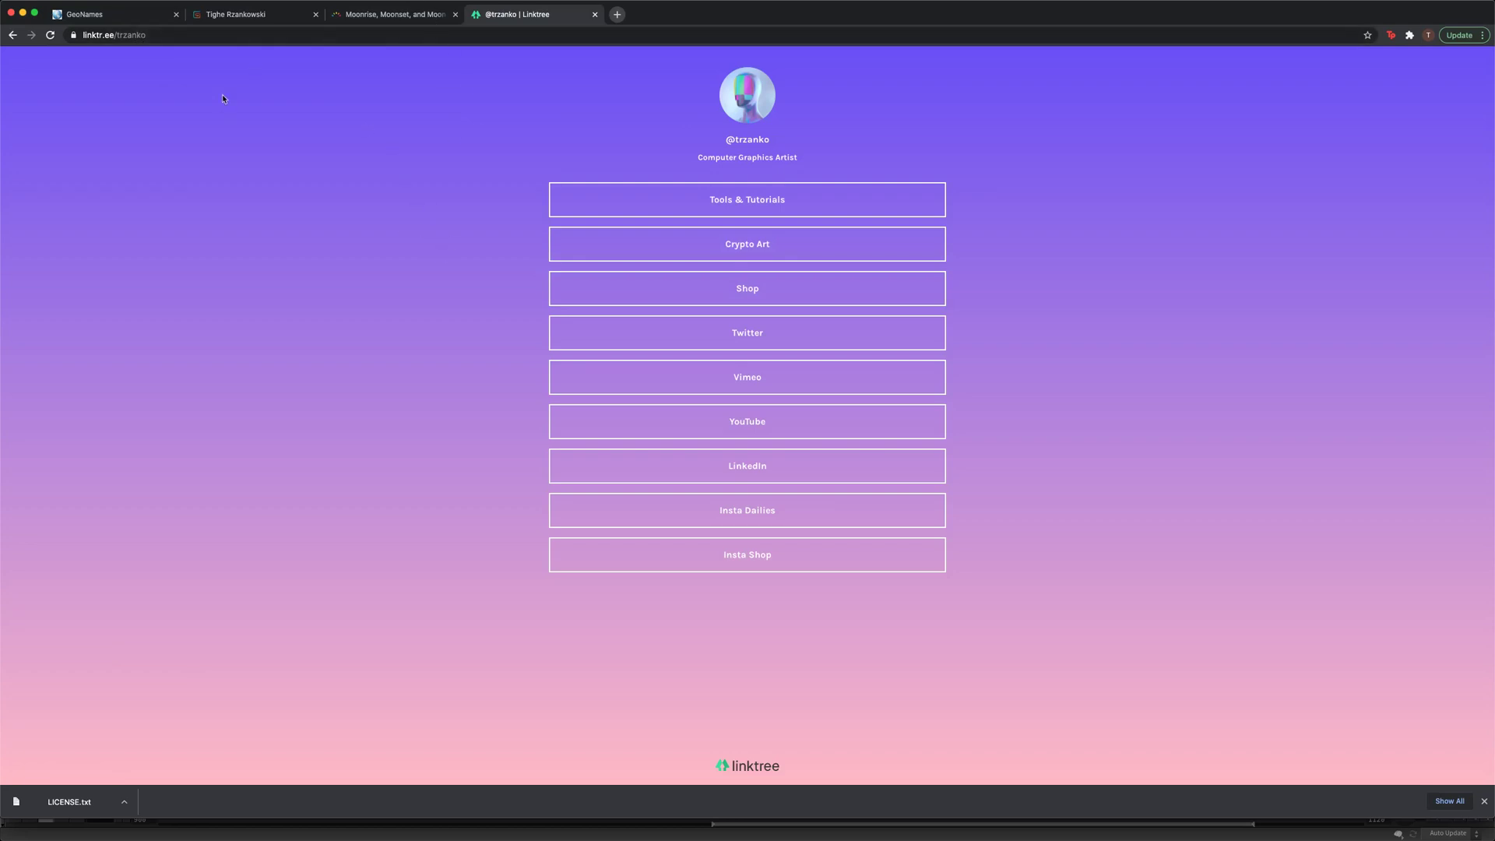
{"action": "left_click", "coordinate": [234, 15]}
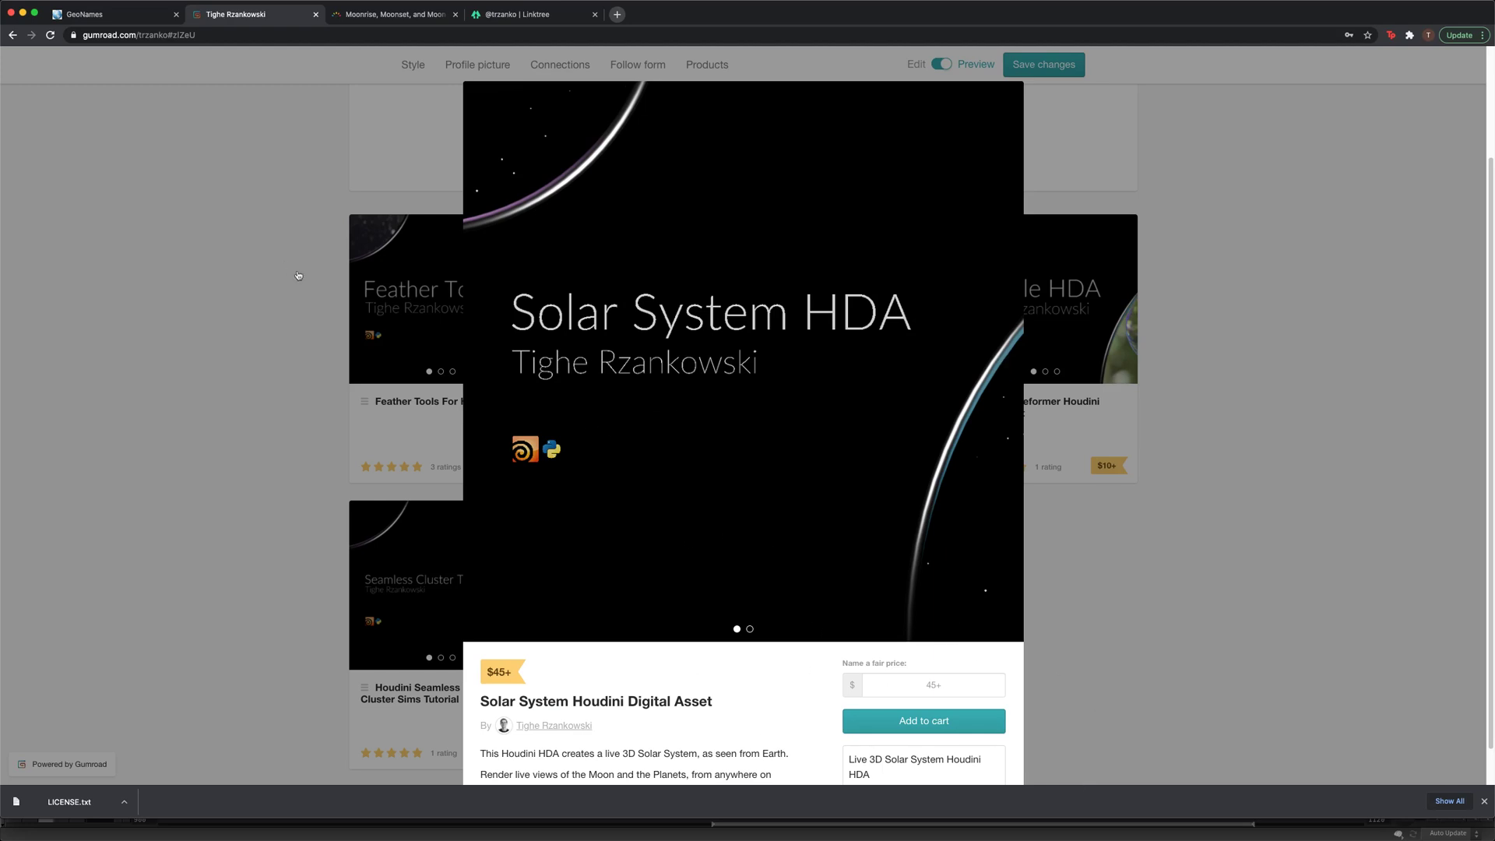
{"action": "key", "text": "super+Tab"}
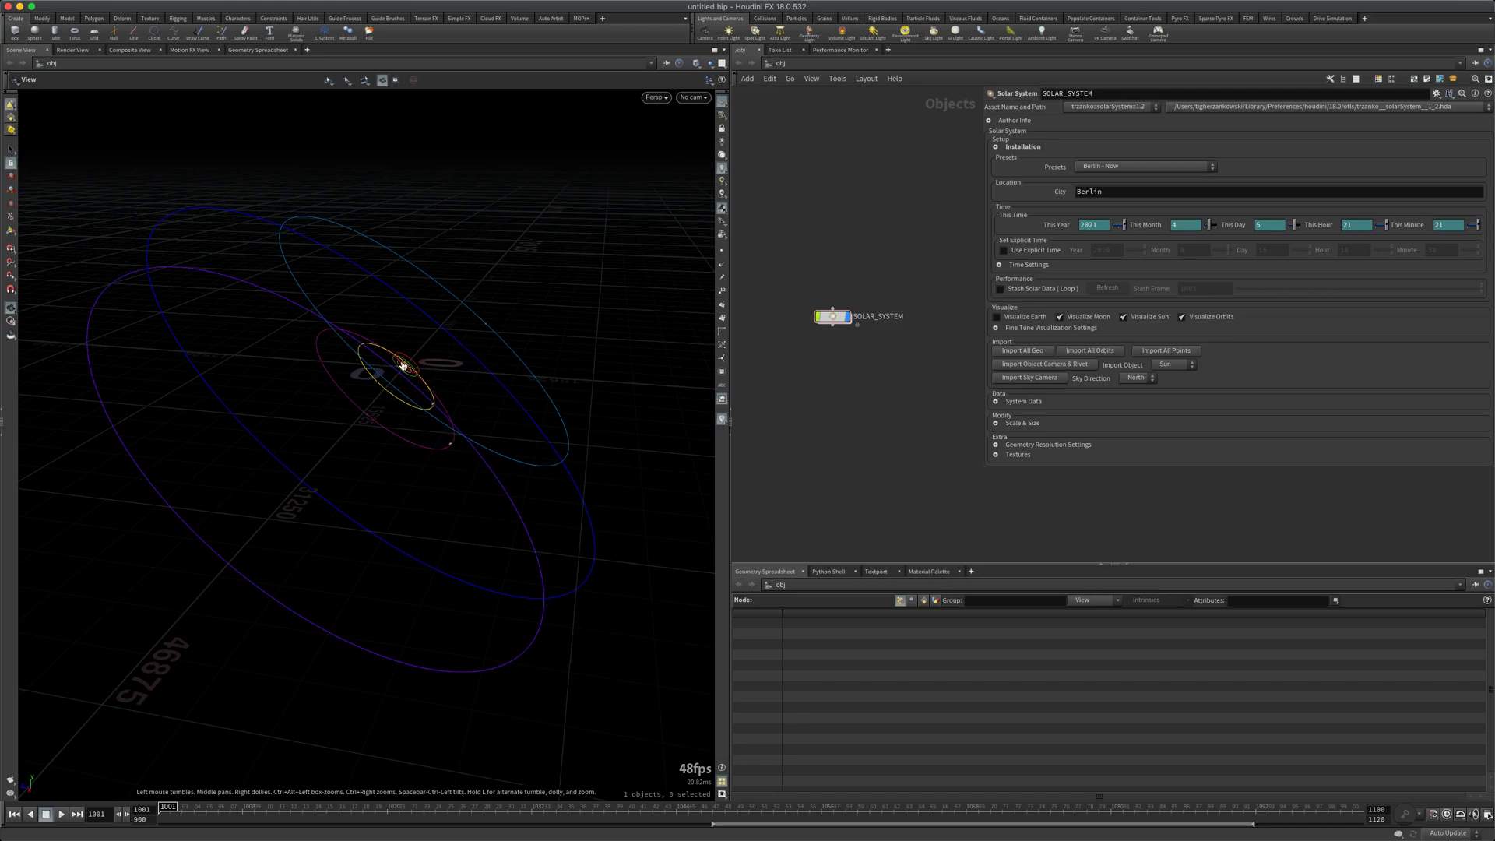
- Bring up the deliverySolarSystem folder, note the EULA PDF, and inspect the .hda inside hda
{"action": "key", "text": "super+Tab"}
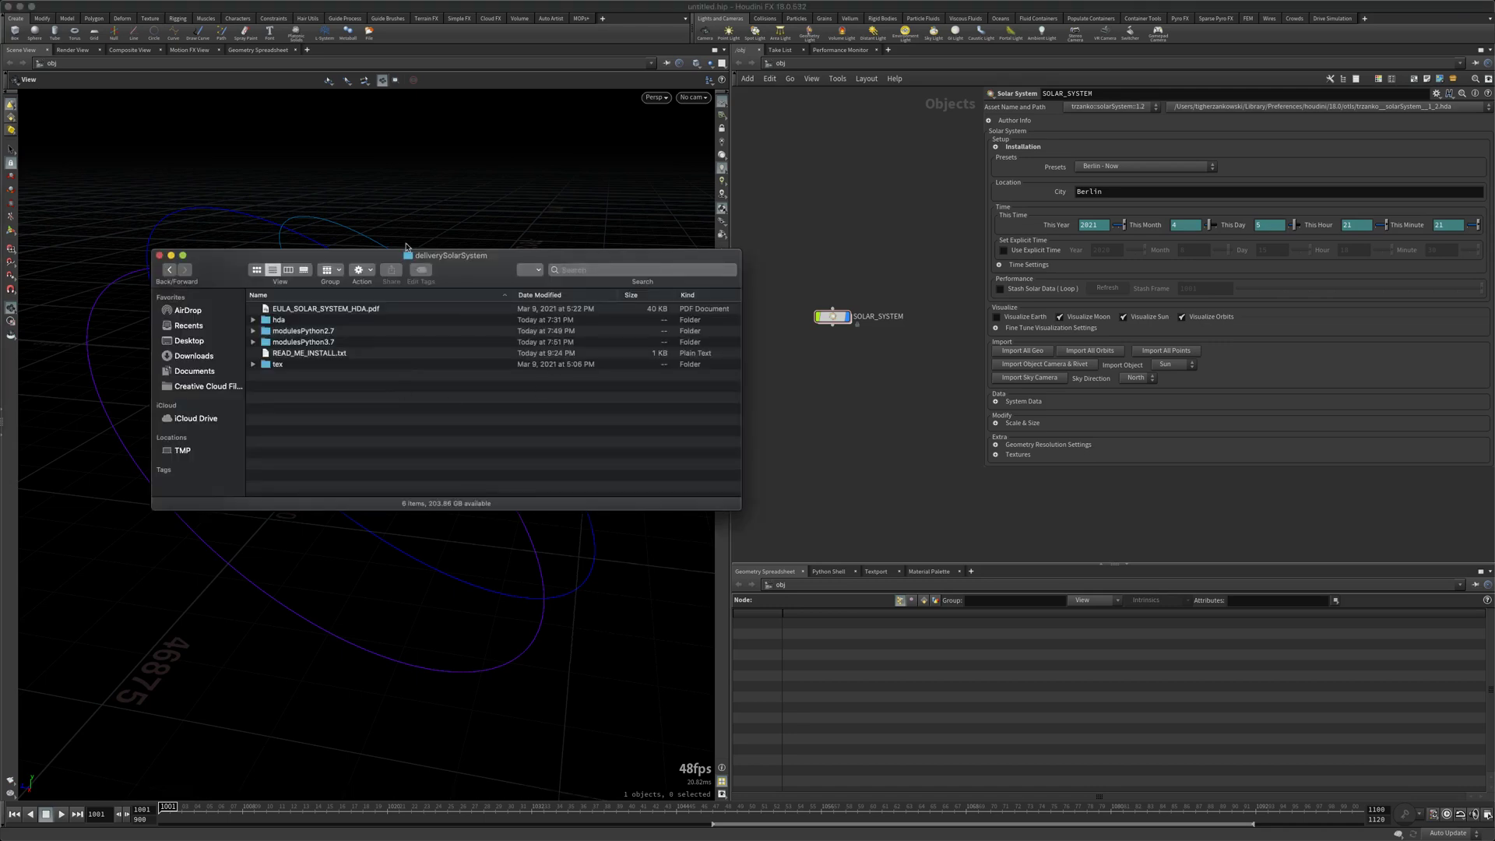
{"action": "left_click_drag", "start_coordinate": [390, 257], "coordinate": [293, 151]}
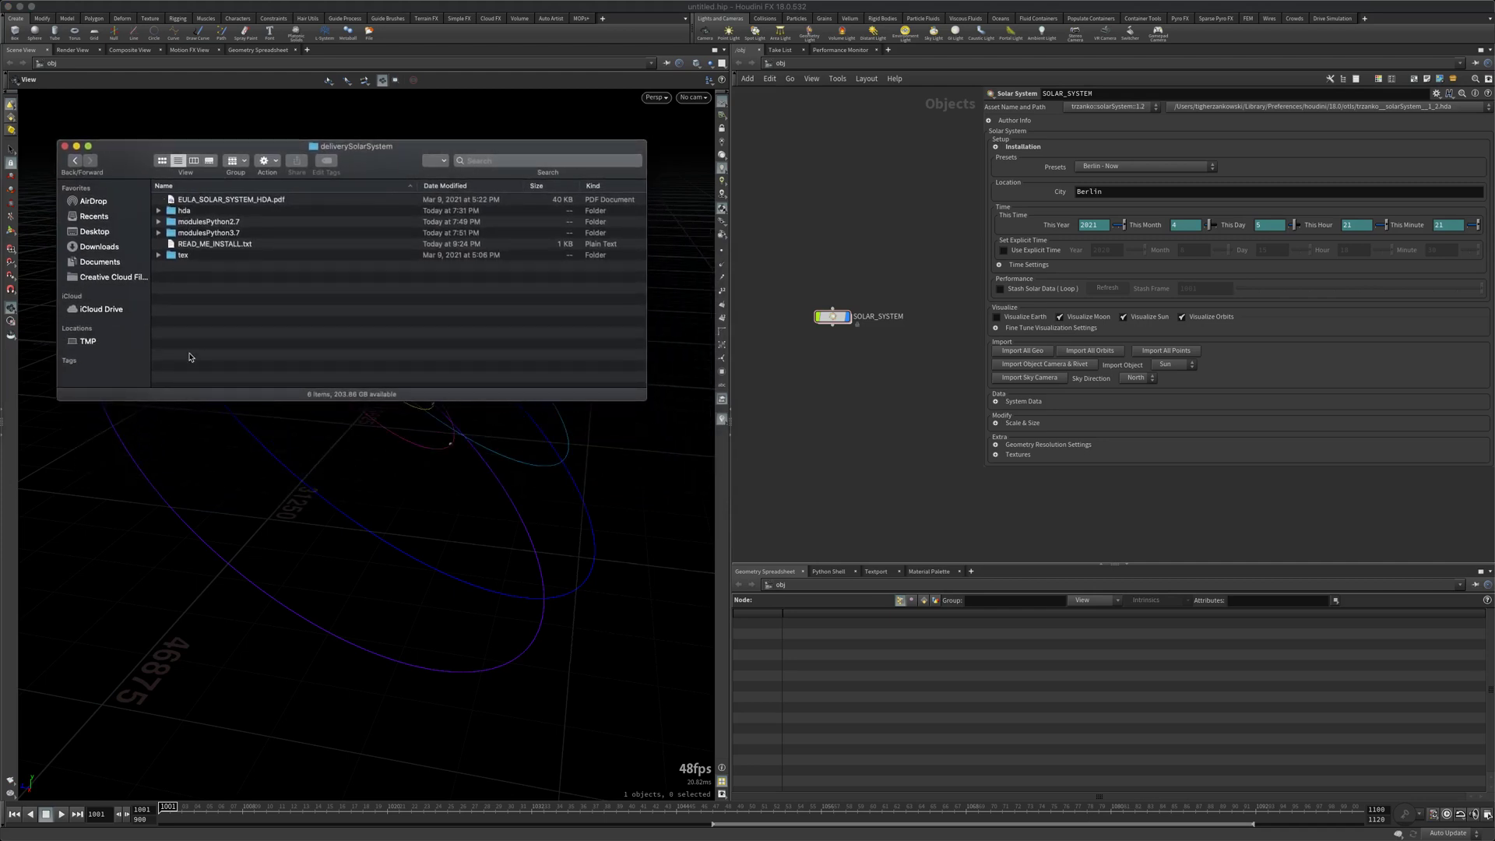
{"action": "left_click", "coordinate": [238, 200]}
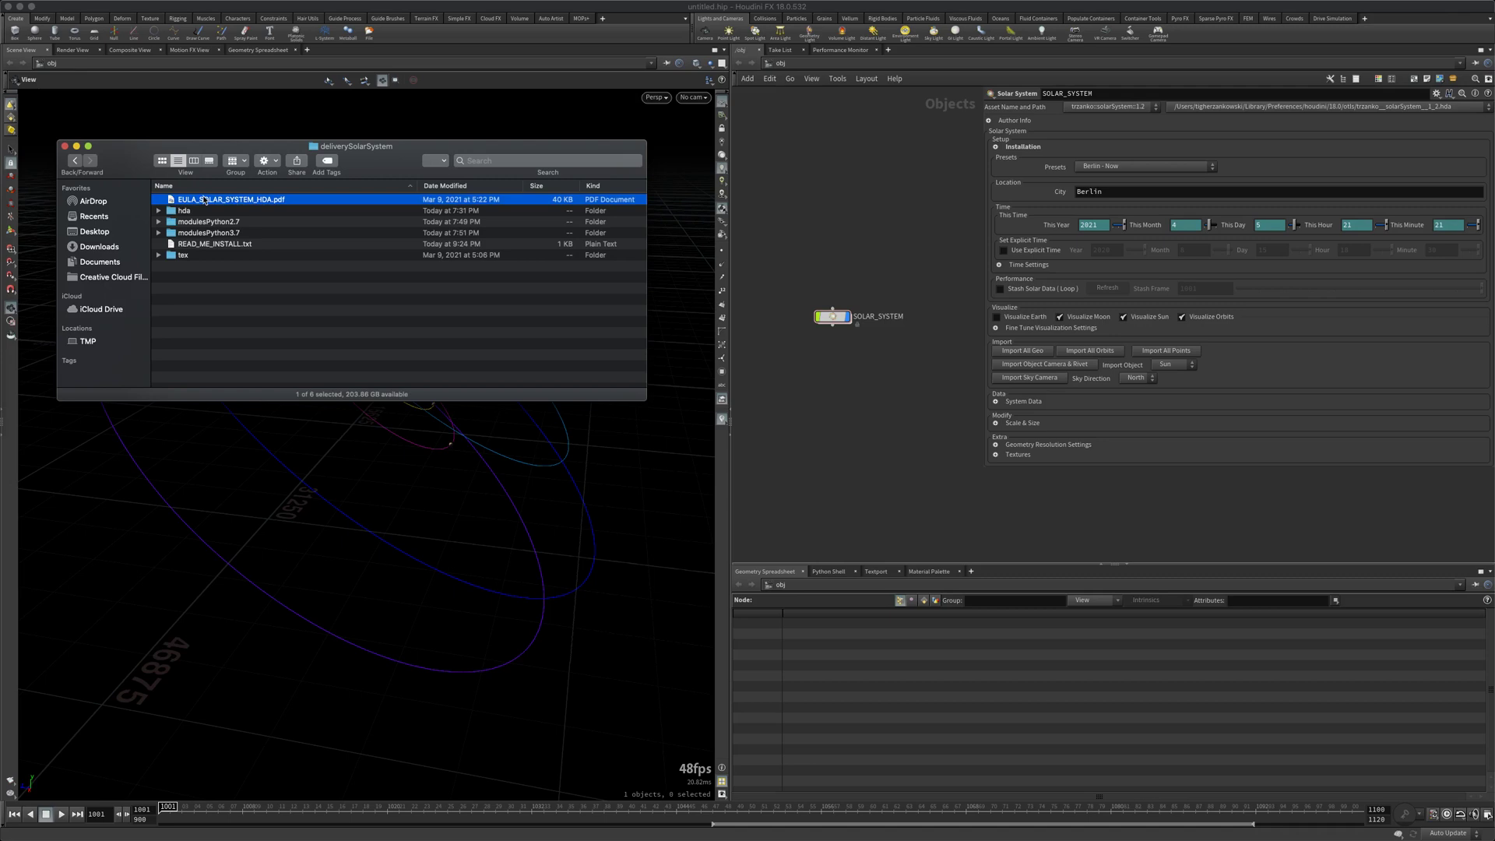
{"action": "left_click", "coordinate": [157, 211]}
{"action": "left_click", "coordinate": [198, 222]}
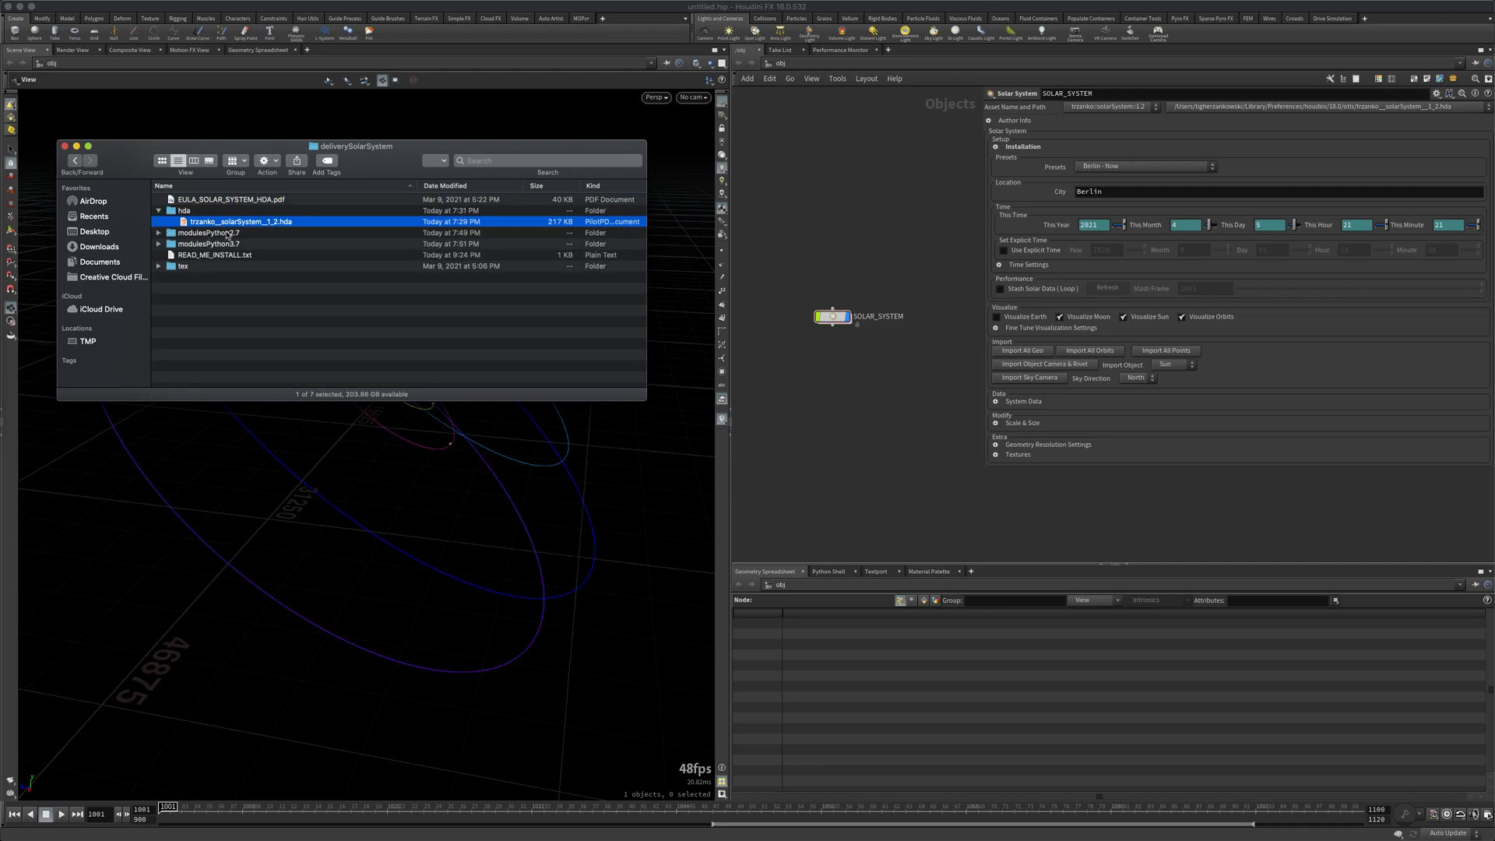
{"action": "left_click", "coordinate": [159, 210]}
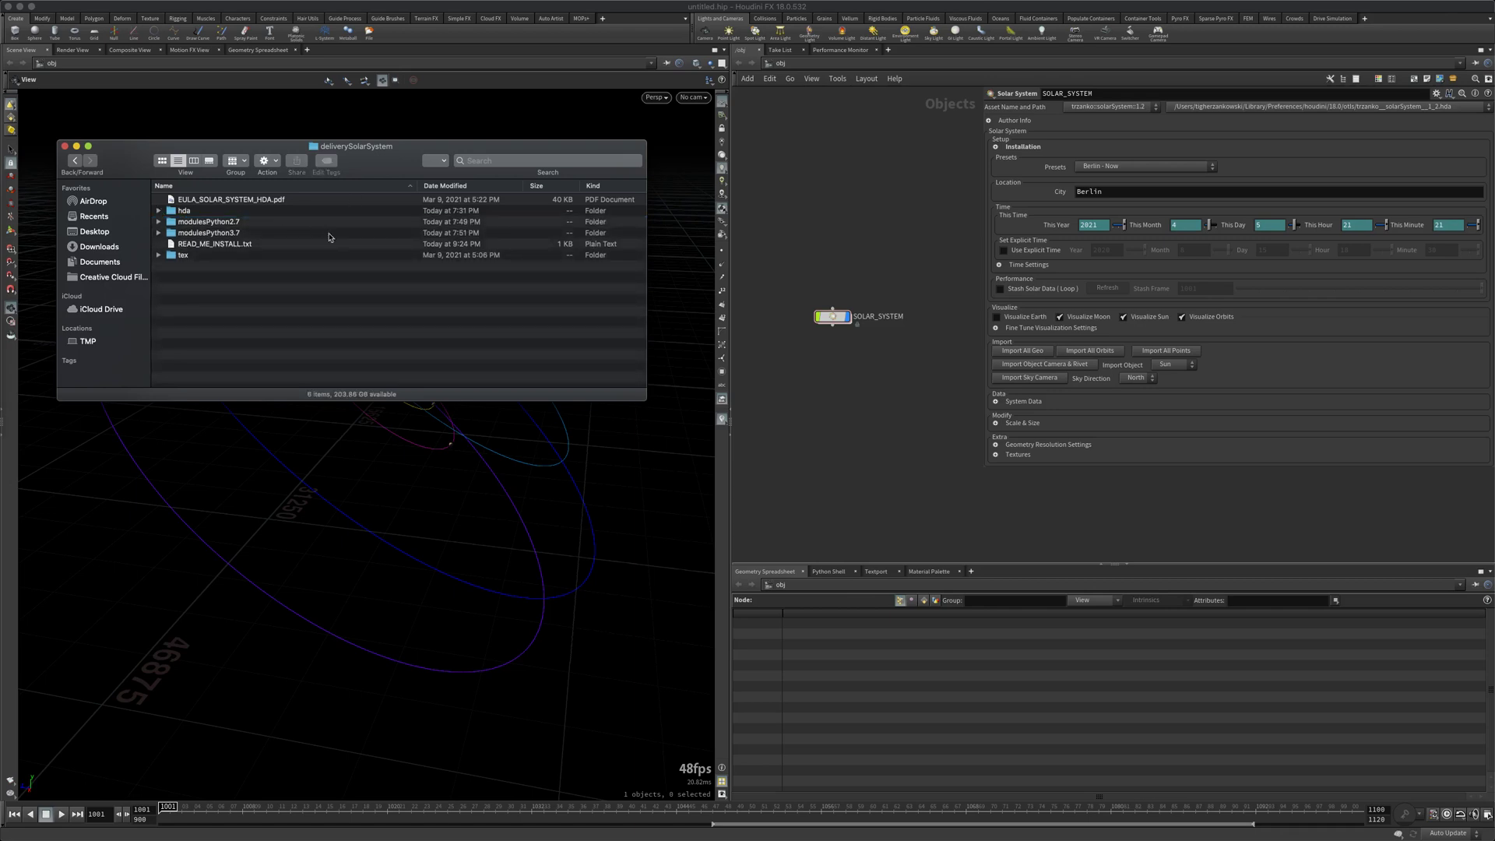
- Browse the tex folder's textures, then open READ_ME_INSTALL.txt
{"action": "left_click", "coordinate": [159, 256]}
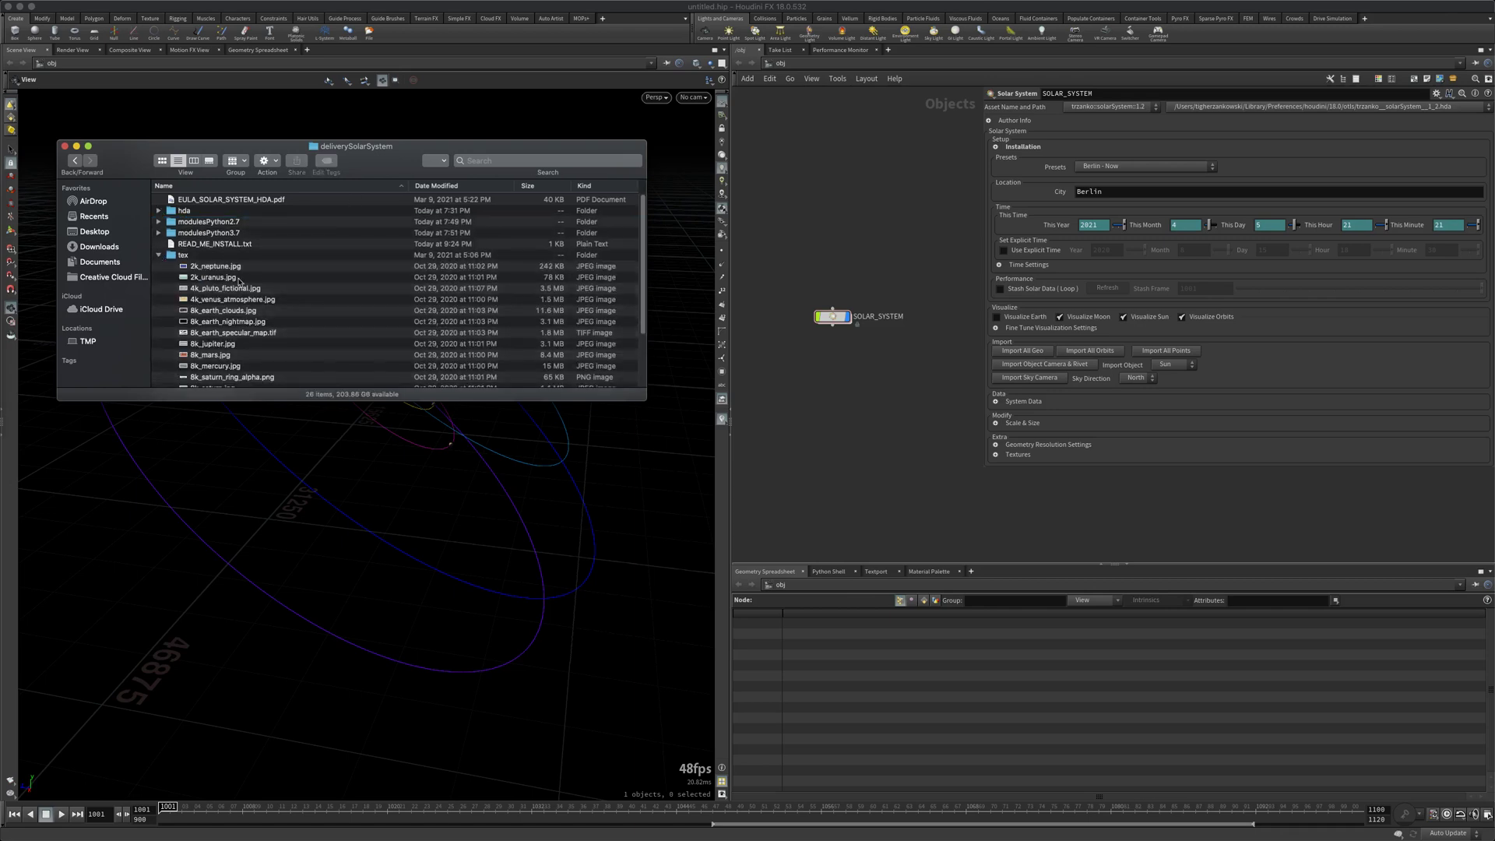
{"action": "scroll", "coordinate": [187, 265], "scroll_direction": "down", "scroll_amount": 3}
{"action": "scroll", "coordinate": [187, 264], "scroll_direction": "up", "scroll_amount": 3}
{"action": "left_click", "coordinate": [159, 255]}
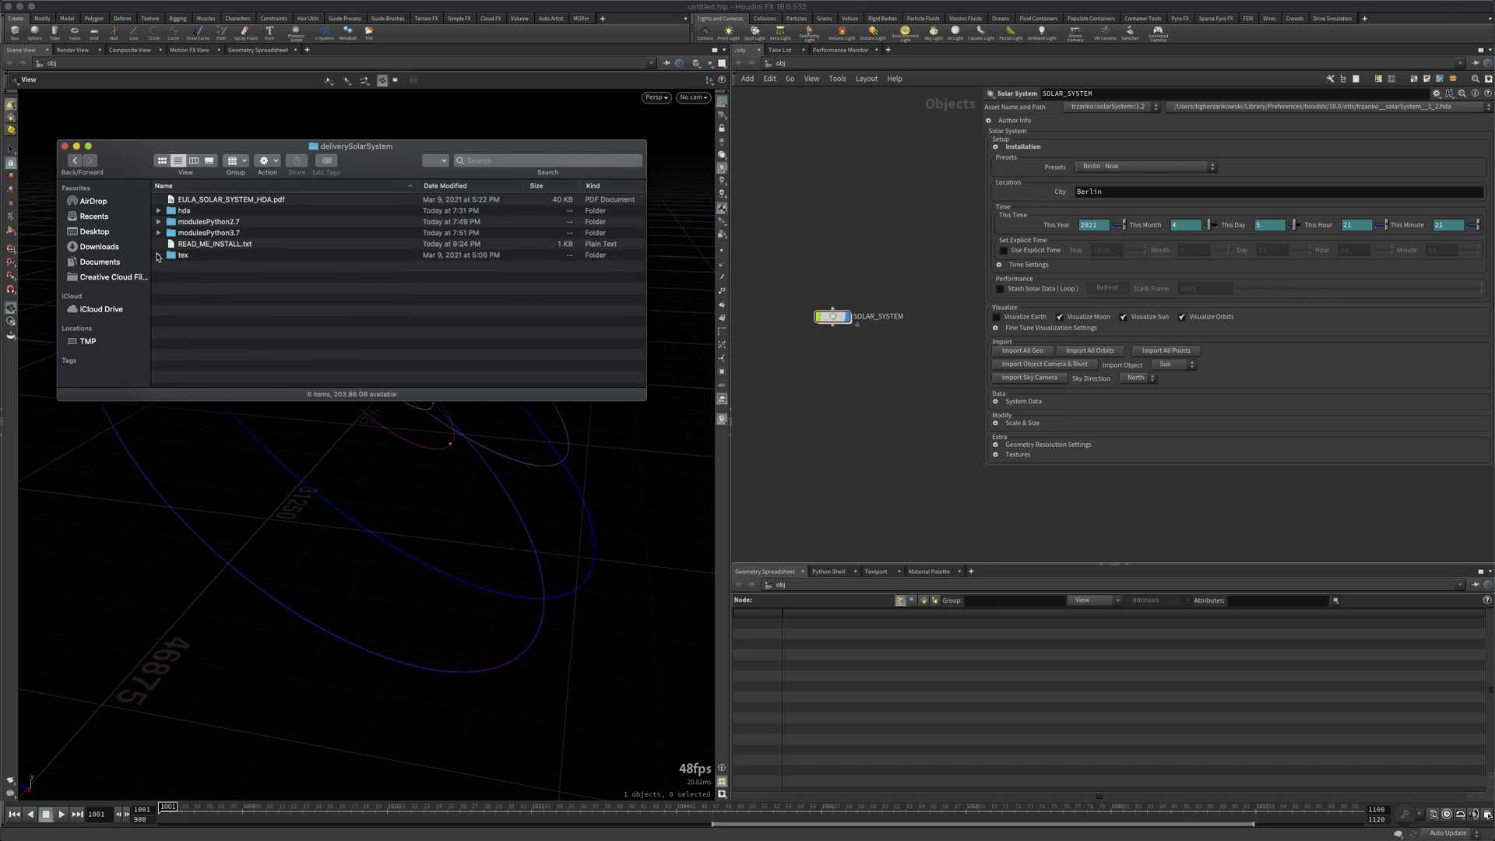
{"action": "double_click", "coordinate": [223, 245]}
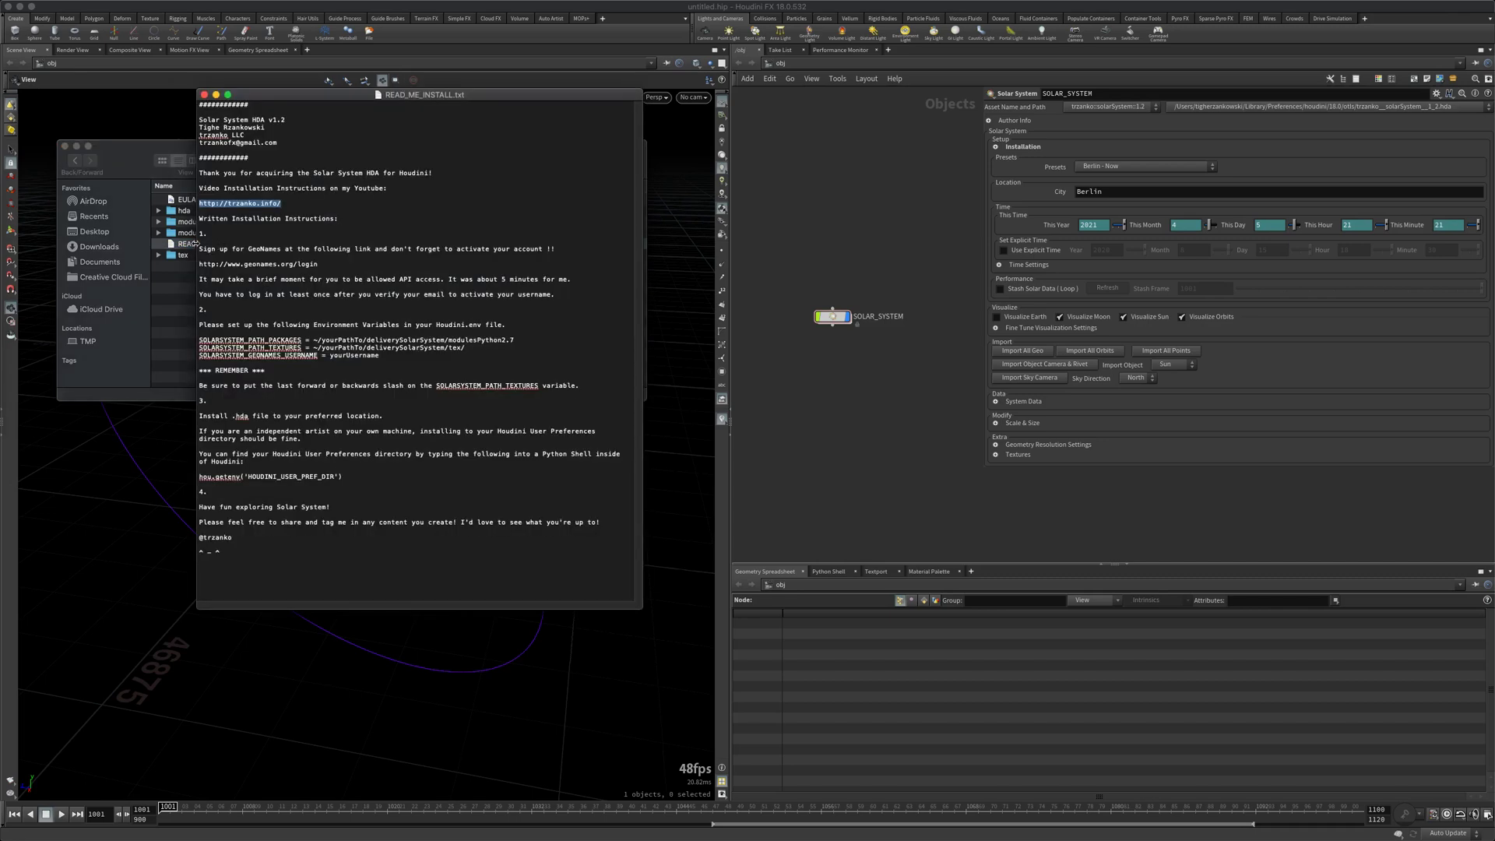
- Highlight the Written Installation Instructions heading and the video instructions link
{"action": "left_click_drag", "start_coordinate": [340, 218], "coordinate": [199, 219]}
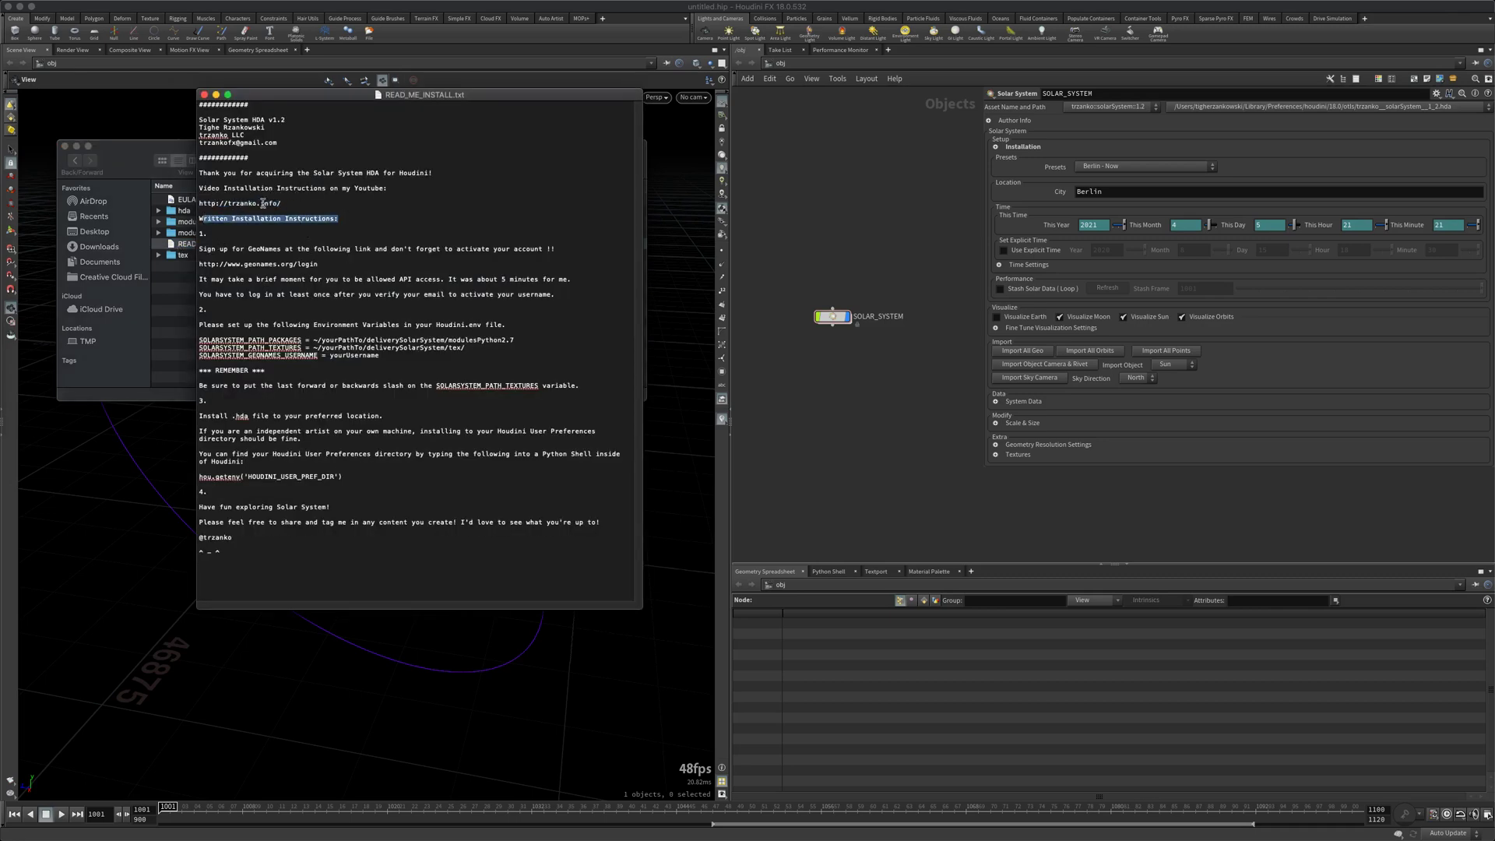
{"action": "left_click_drag", "start_coordinate": [297, 204], "coordinate": [194, 204]}
{"action": "left_click", "coordinate": [295, 208]}
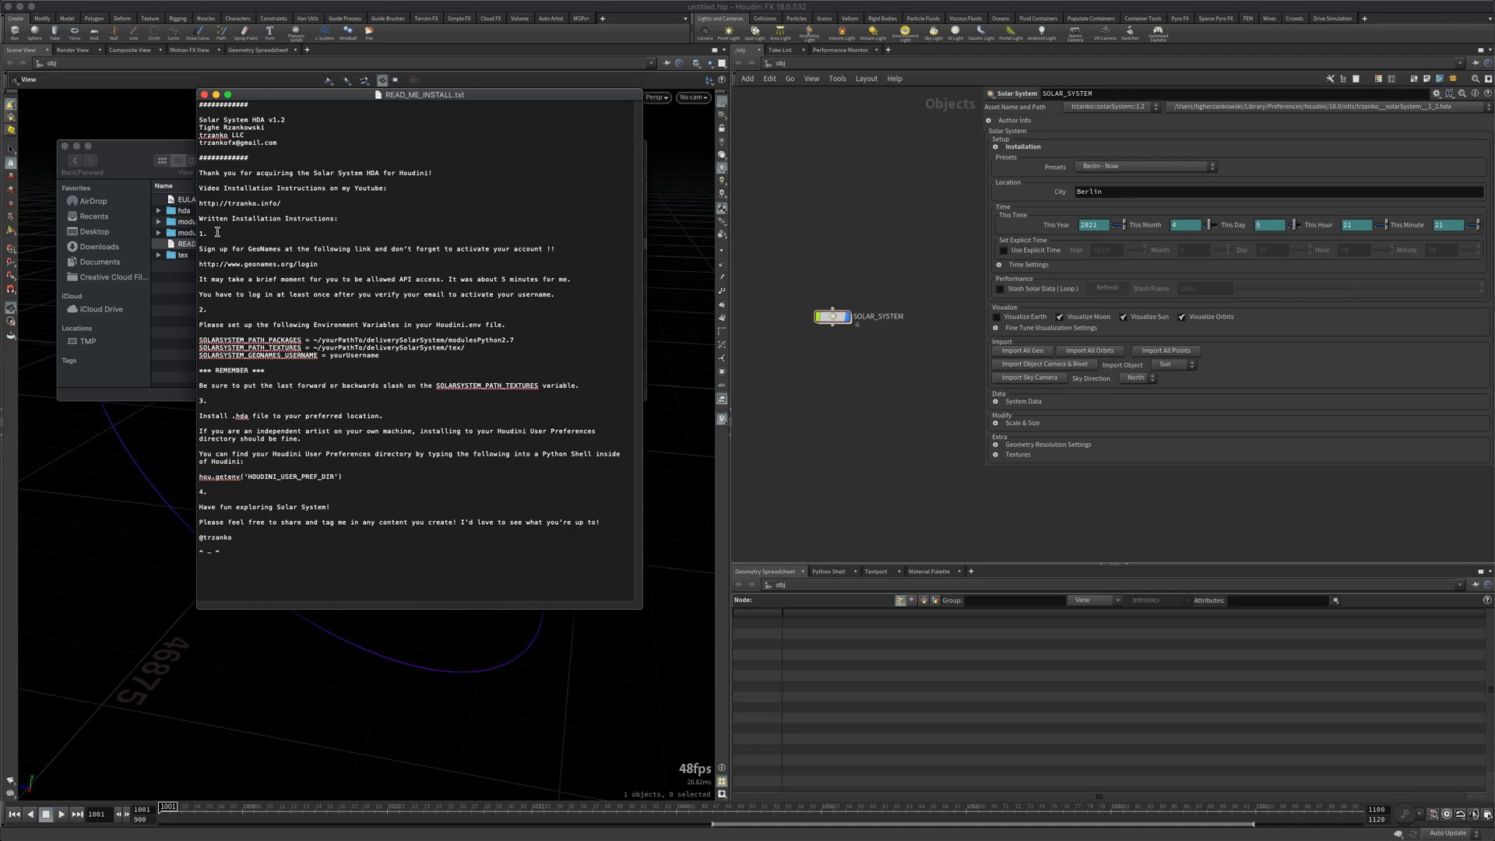
- Go over step 1's GeoNames requirement, undo the stray spaces, and switch to the browser
{"action": "left_click_drag", "start_coordinate": [217, 232], "coordinate": [193, 236]}
{"action": "left_click", "coordinate": [206, 248]}
{"action": "left_click_drag", "start_coordinate": [246, 247], "coordinate": [278, 246]}
{"action": "left_click", "coordinate": [279, 246]}
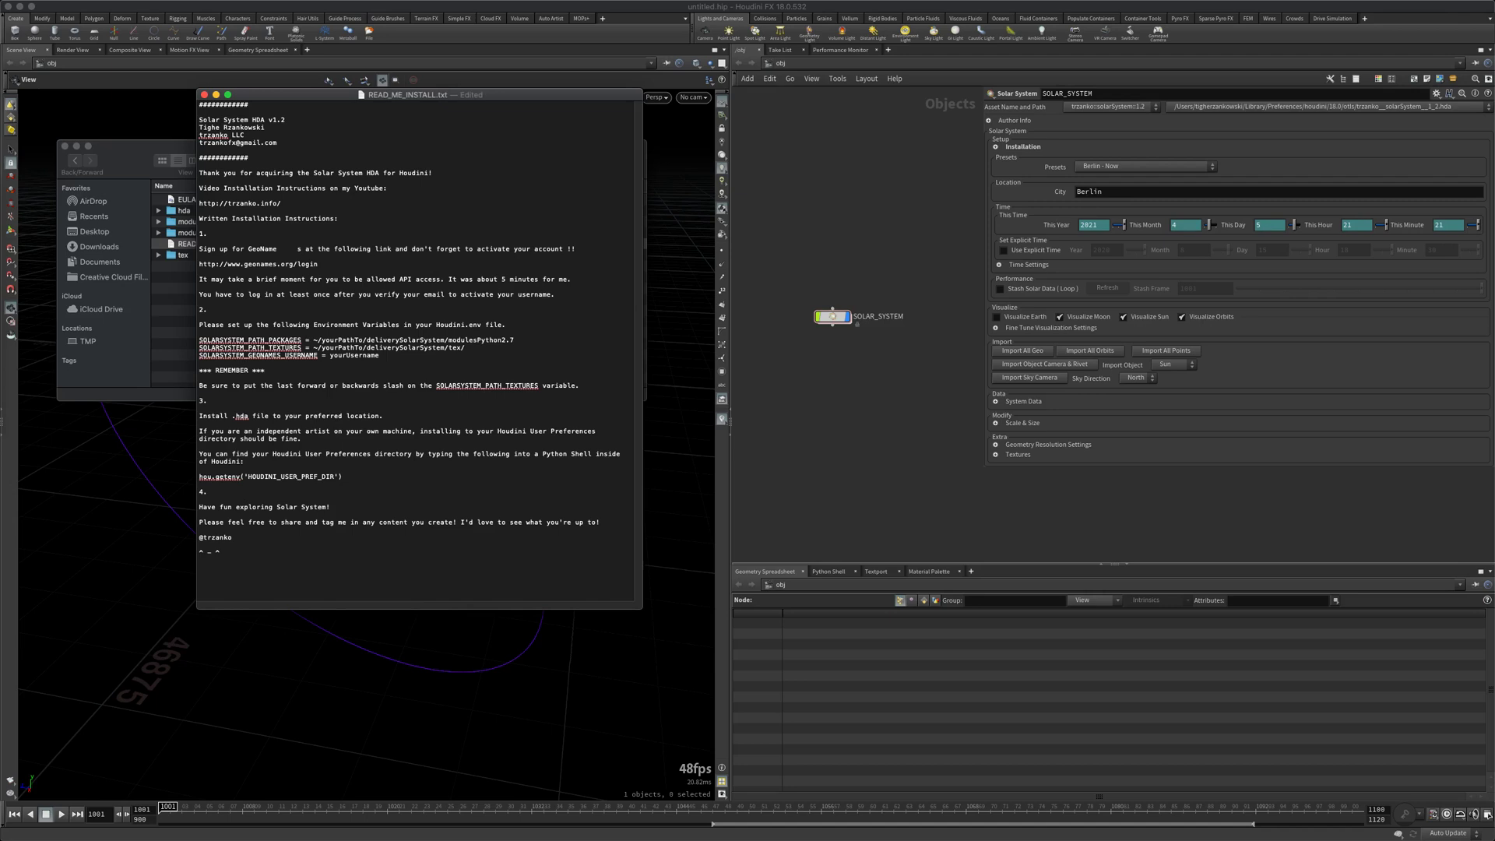
{"action": "key", "text": "super+z"}
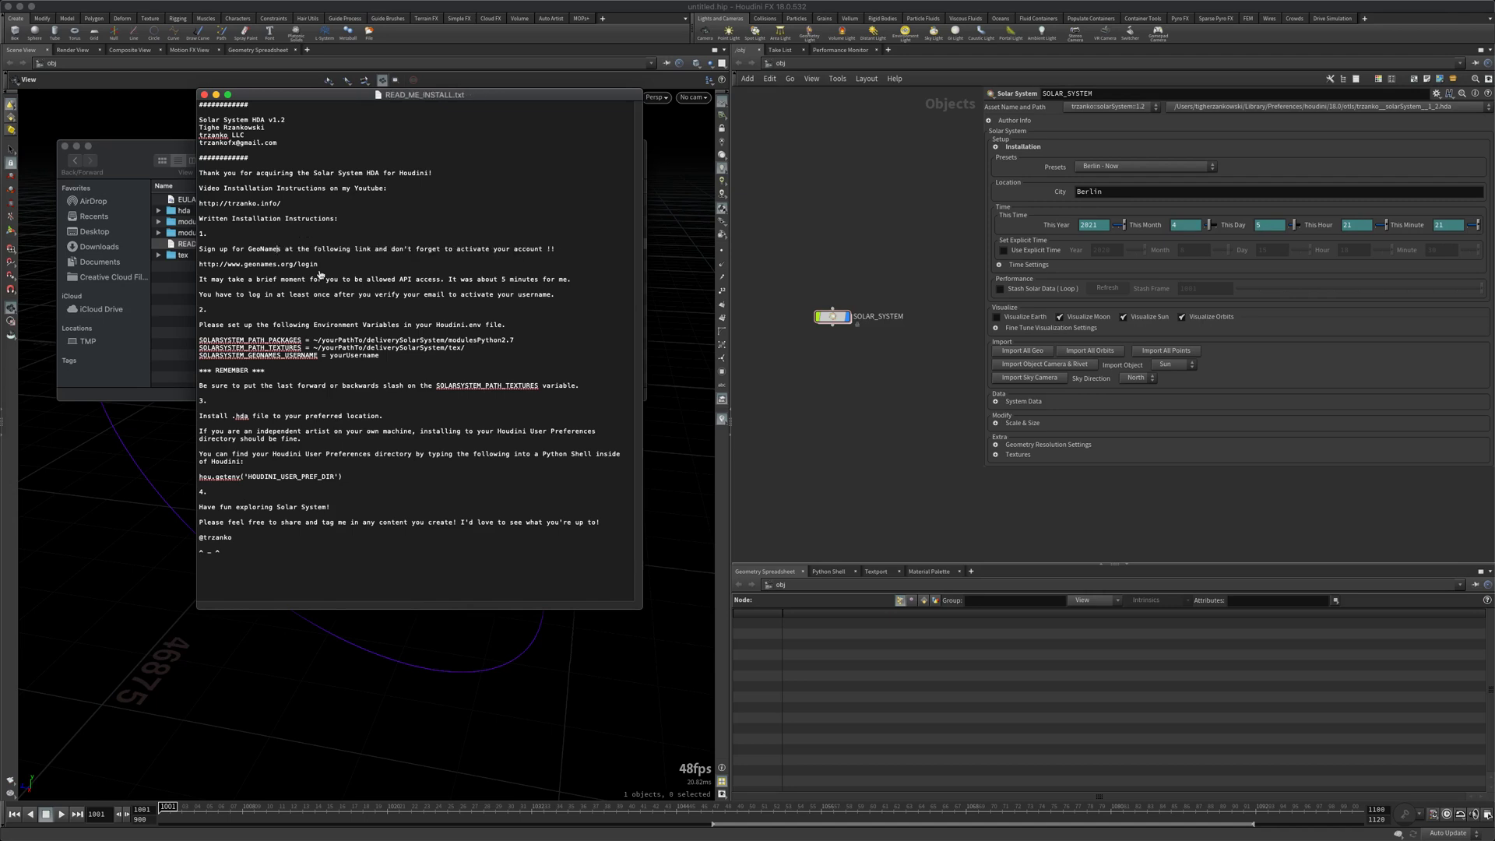
{"action": "key", "text": "super+Tab"}
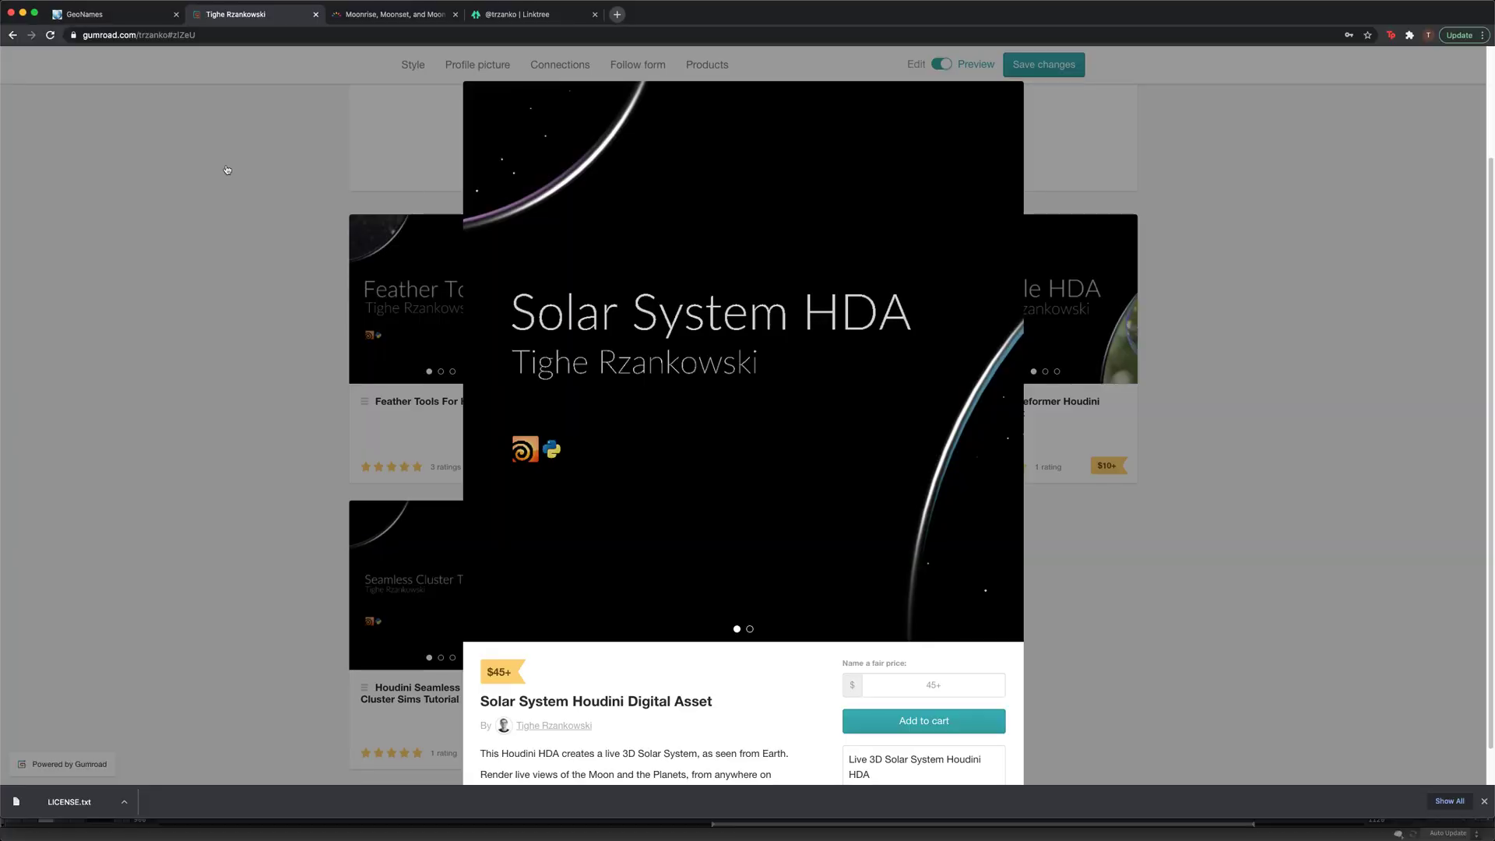
- Show the geonames.org login and sign-up page, then switch to houdini.env in Atom
{"action": "left_click", "coordinate": [129, 22]}
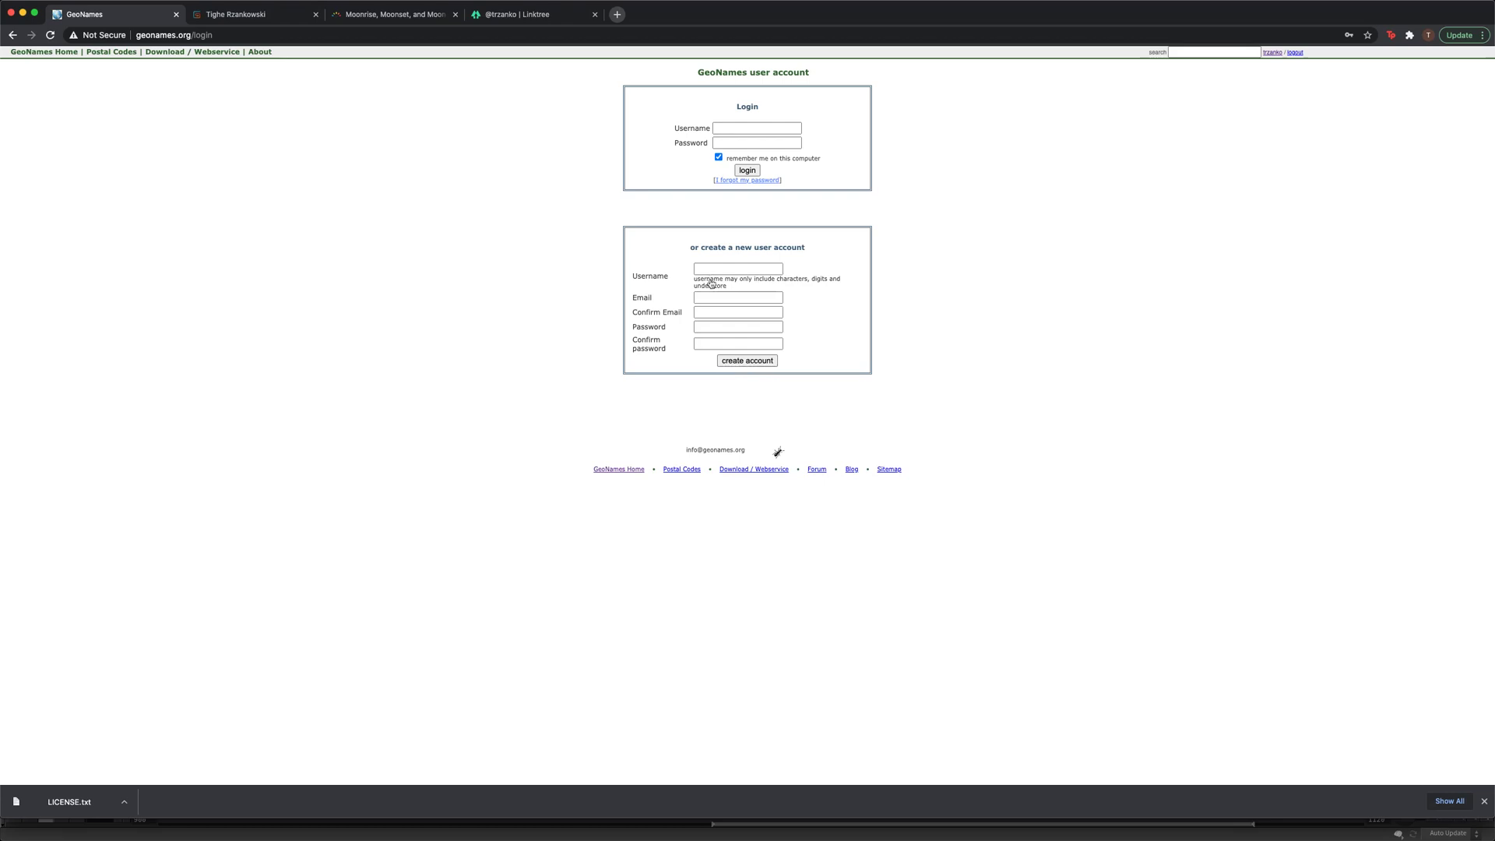
{"action": "key", "text": "super+Tab"}
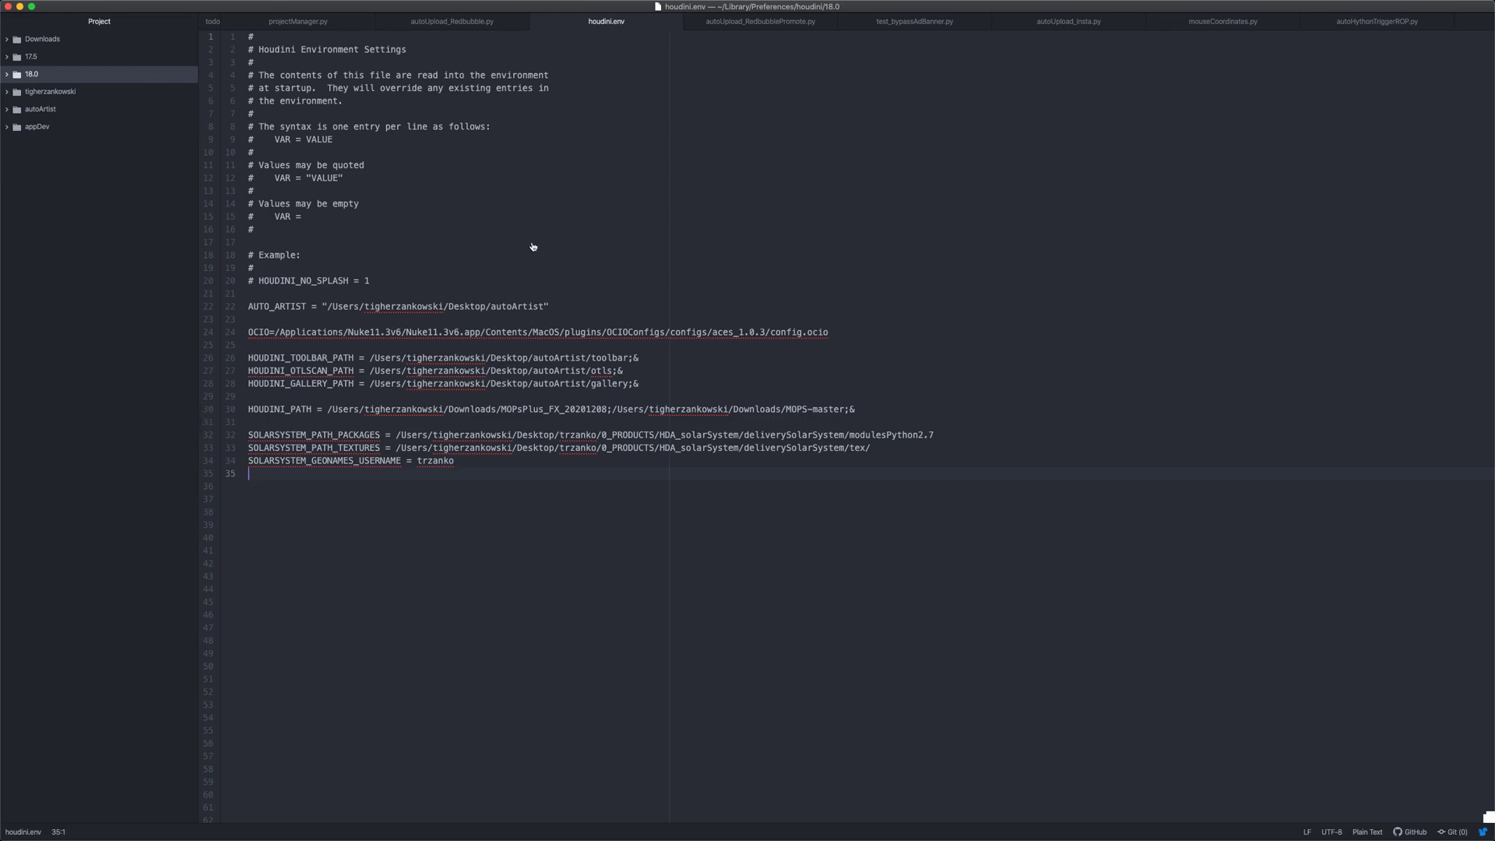
- Bring the README's Environment Variables step in front of houdini.env
{"action": "key", "text": "super+Tab"}
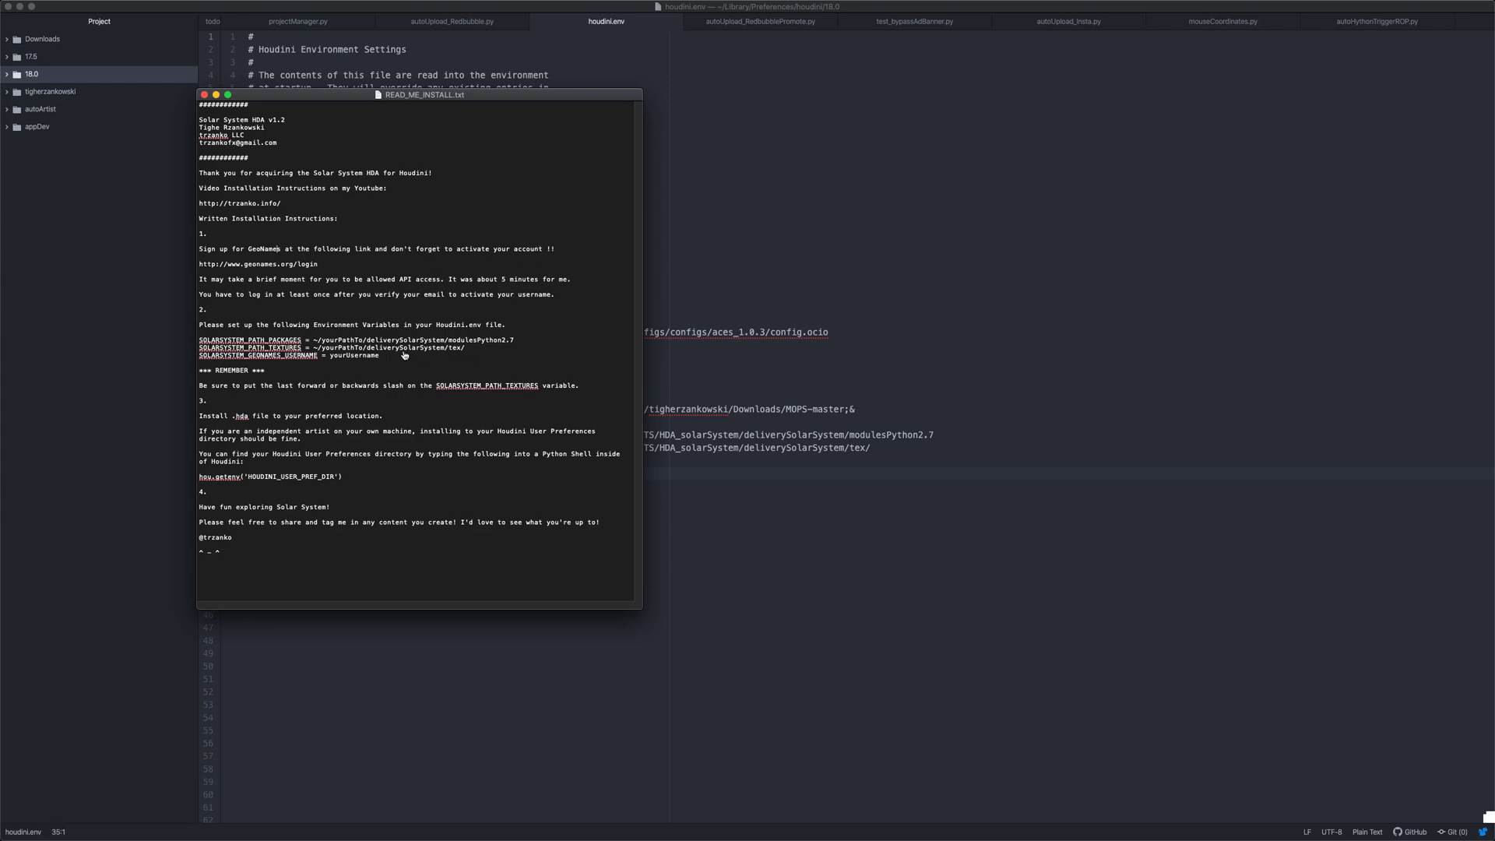
- Compare the README against houdini.env, highlighting the example texture path and .hda install step
{"action": "key", "text": "super+Tab"}
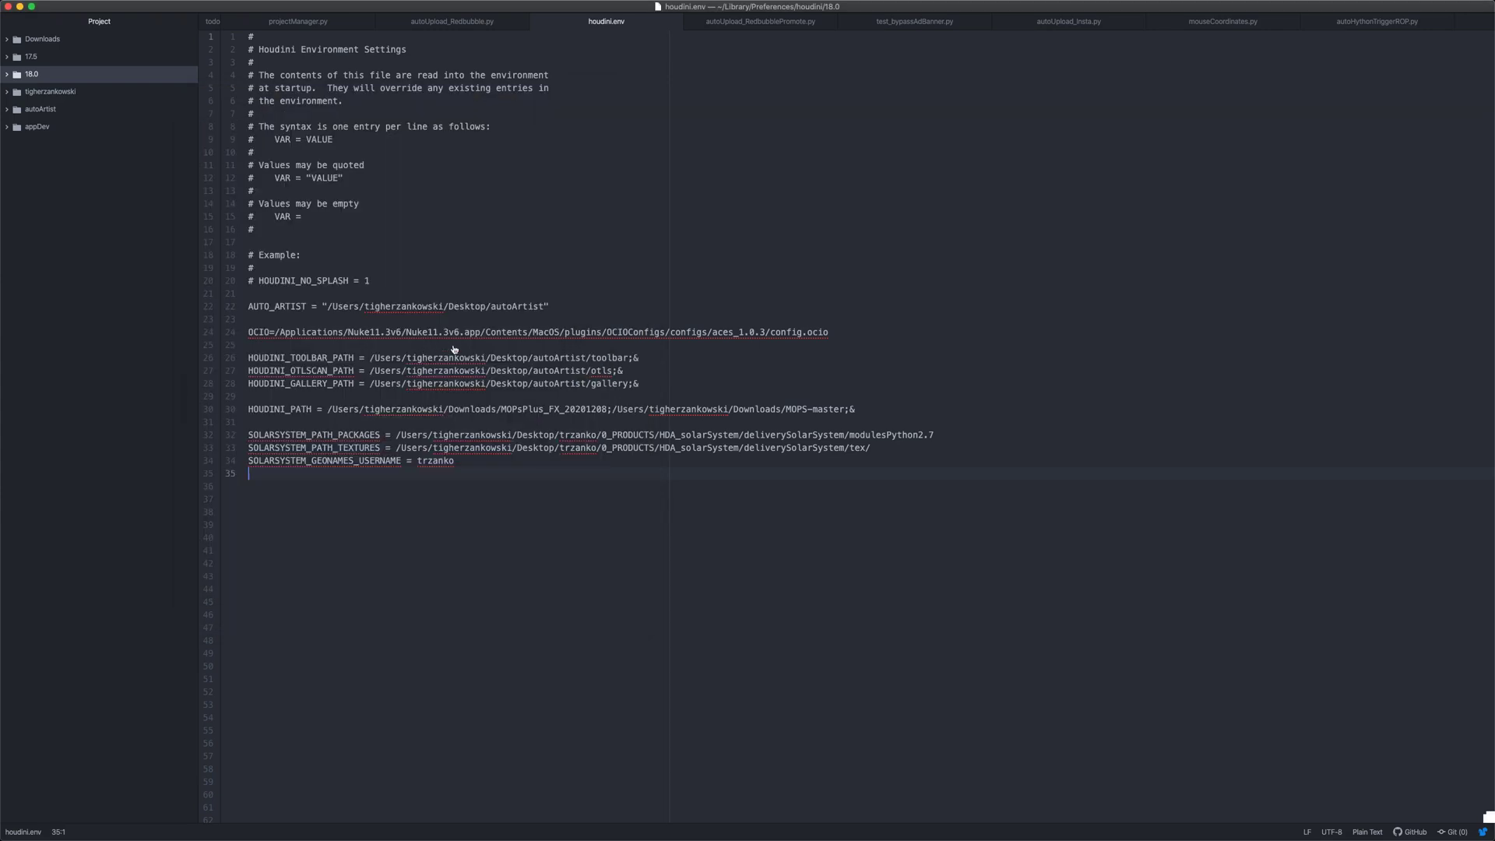
{"action": "key", "text": "super+Tab"}
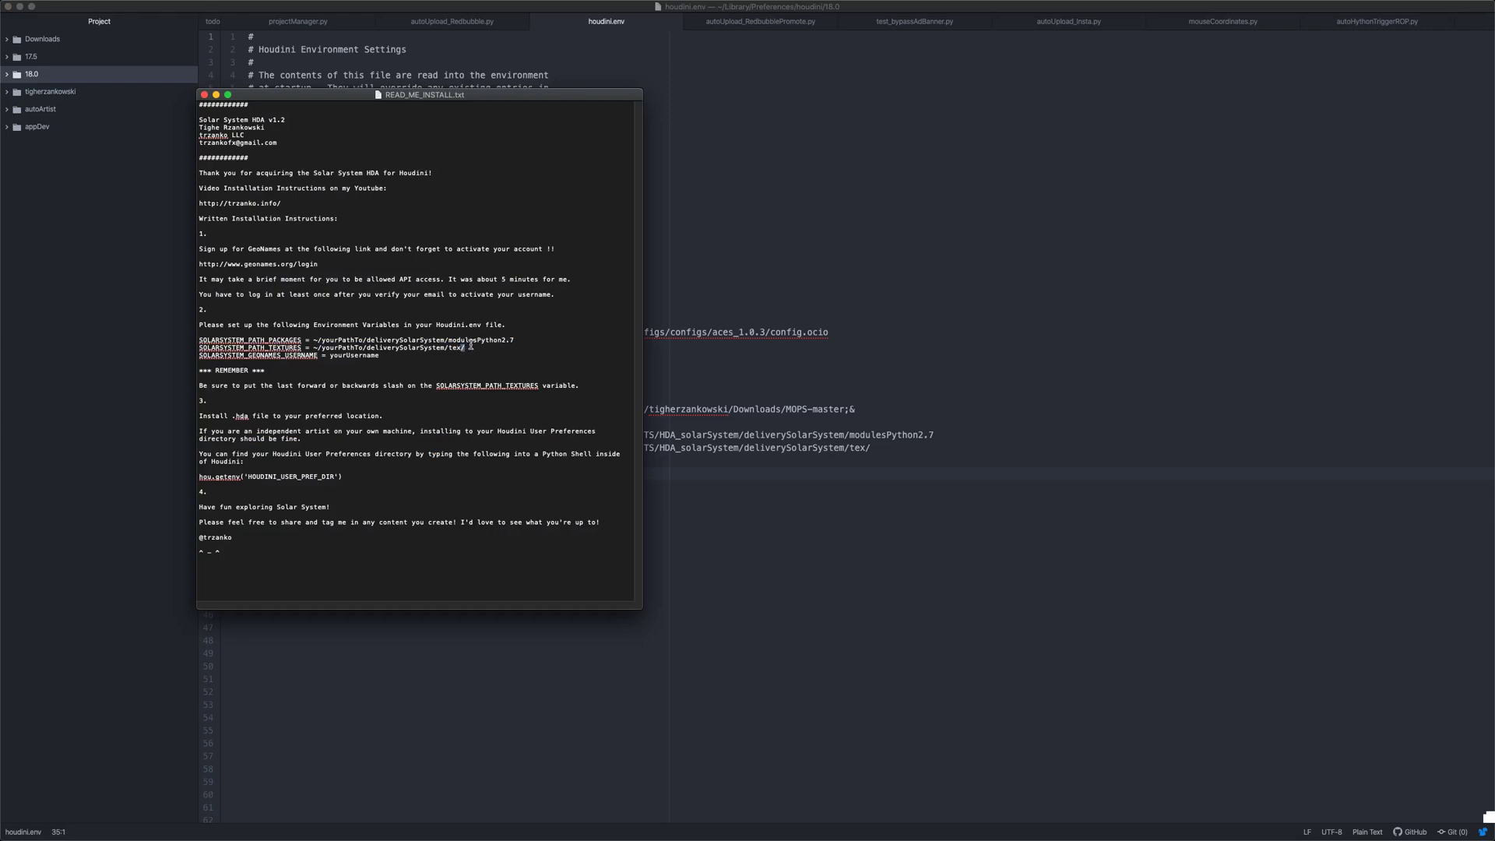
{"action": "left_click_drag", "start_coordinate": [471, 348], "coordinate": [318, 348]}
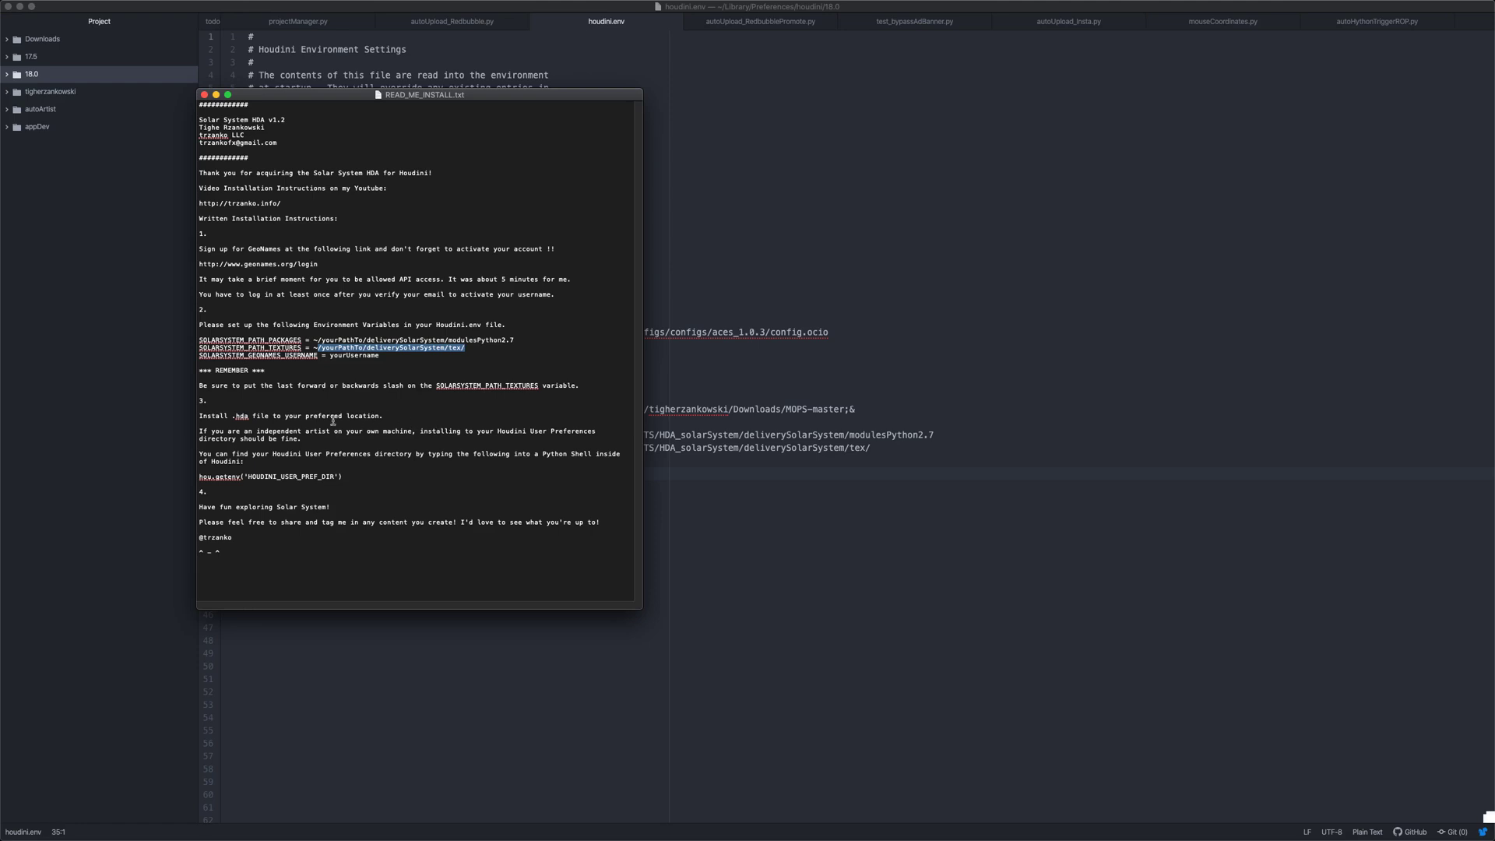
{"action": "left_click", "coordinate": [200, 417]}
{"action": "left_click_drag", "start_coordinate": [199, 417], "coordinate": [232, 417]}
{"action": "left_click", "coordinate": [251, 416]}
{"action": "left_click", "coordinate": [299, 403]}
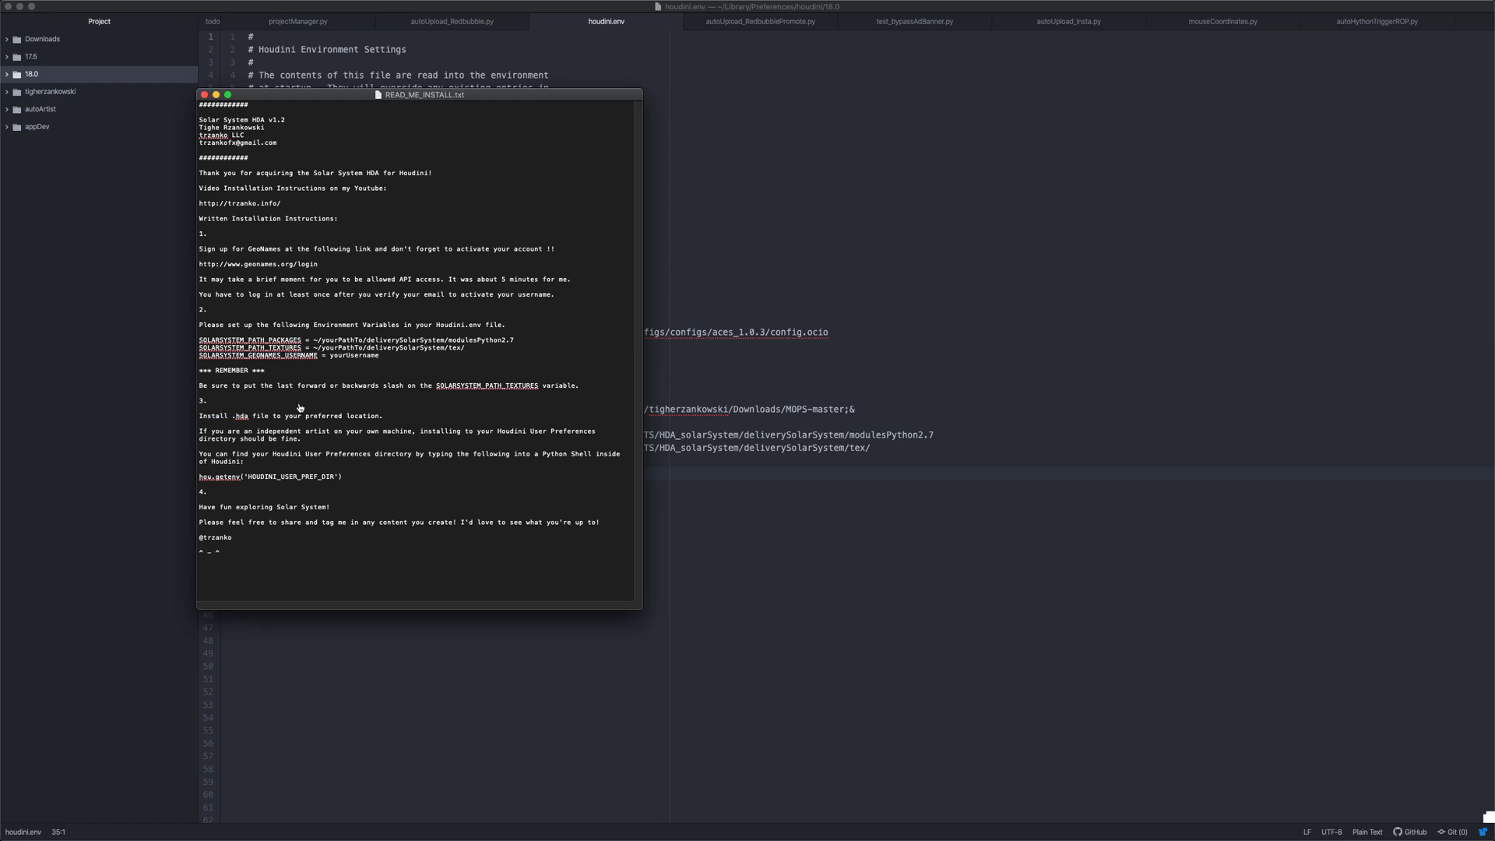
- Copy the hou.getenv('HOUDINI_USER_PREF_DIR') line from the README and return to Houdini
{"action": "key", "text": "super+Tab"}
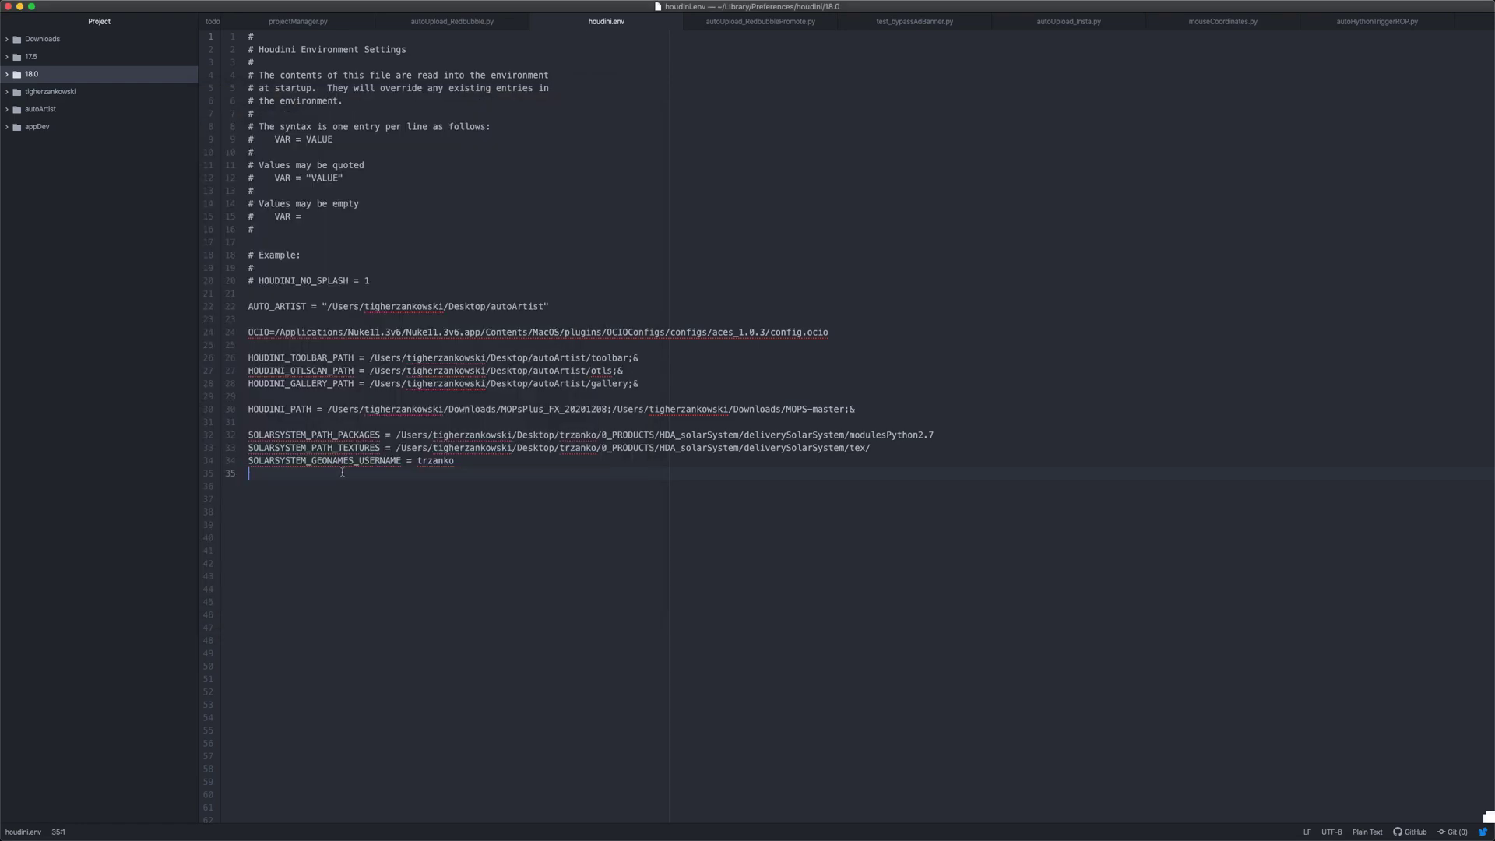
{"action": "key", "text": "super+Tab"}
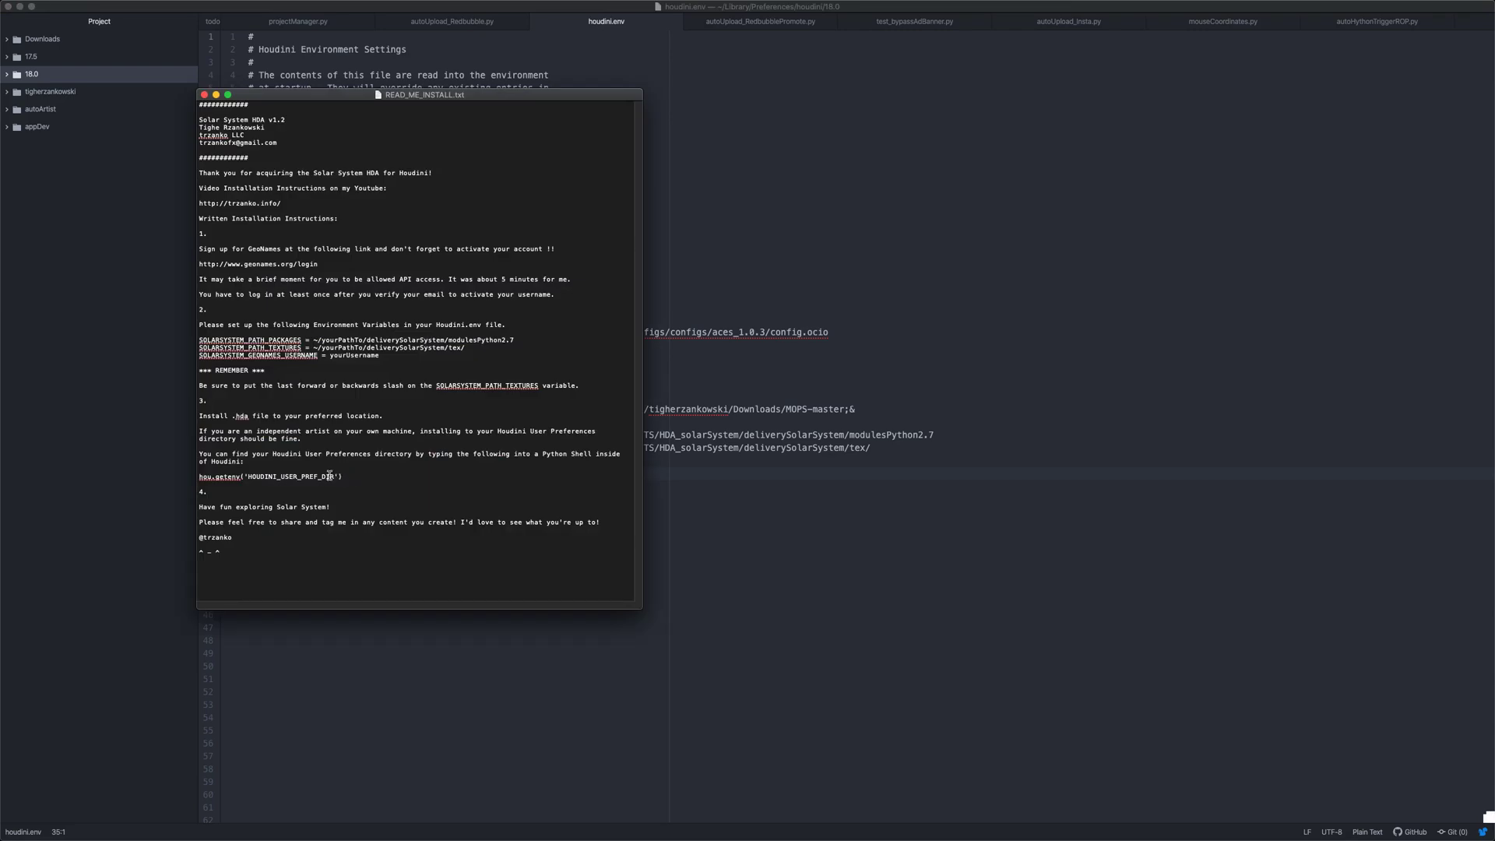
{"action": "left_click_drag", "start_coordinate": [344, 475], "coordinate": [197, 475]}
{"action": "key", "text": "super+x"}
{"action": "key", "text": "super+z"}
{"action": "key", "text": "super+Tab"}
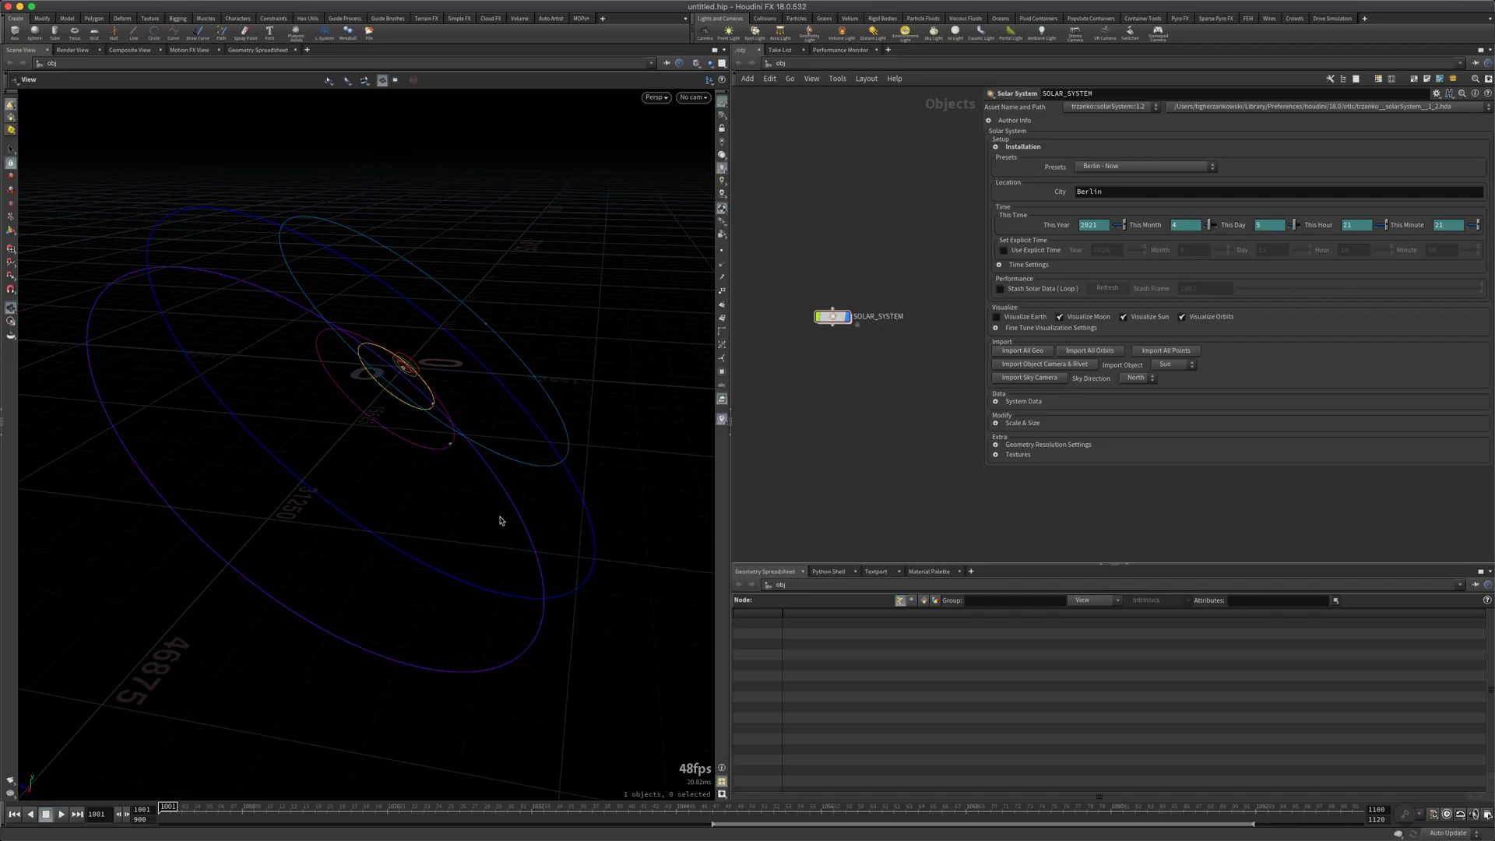
{"action": "left_click", "coordinate": [840, 576]}
- Paste and run hou.getenv('HOUDINI_USER_PREF_DIR'), revealing the Library/Preferences/houdini/18.0 path
{"action": "left_click", "coordinate": [847, 625]}
{"action": "key", "text": "super+v"}
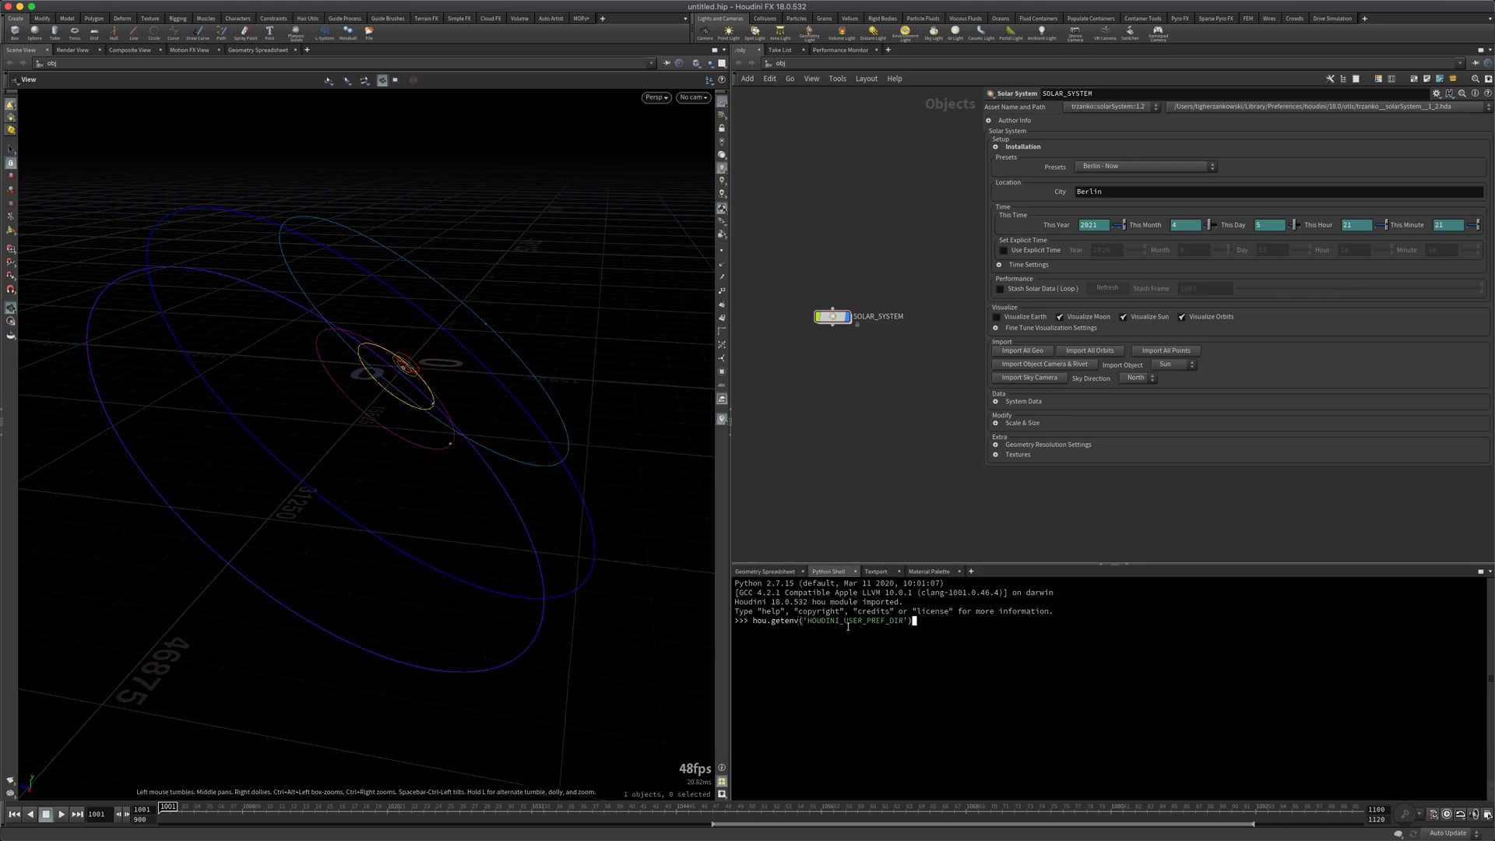
{"action": "key", "text": "Return"}
{"action": "left_click_drag", "start_coordinate": [987, 629], "coordinate": [743, 629]}
{"action": "left_click", "coordinate": [917, 651]}
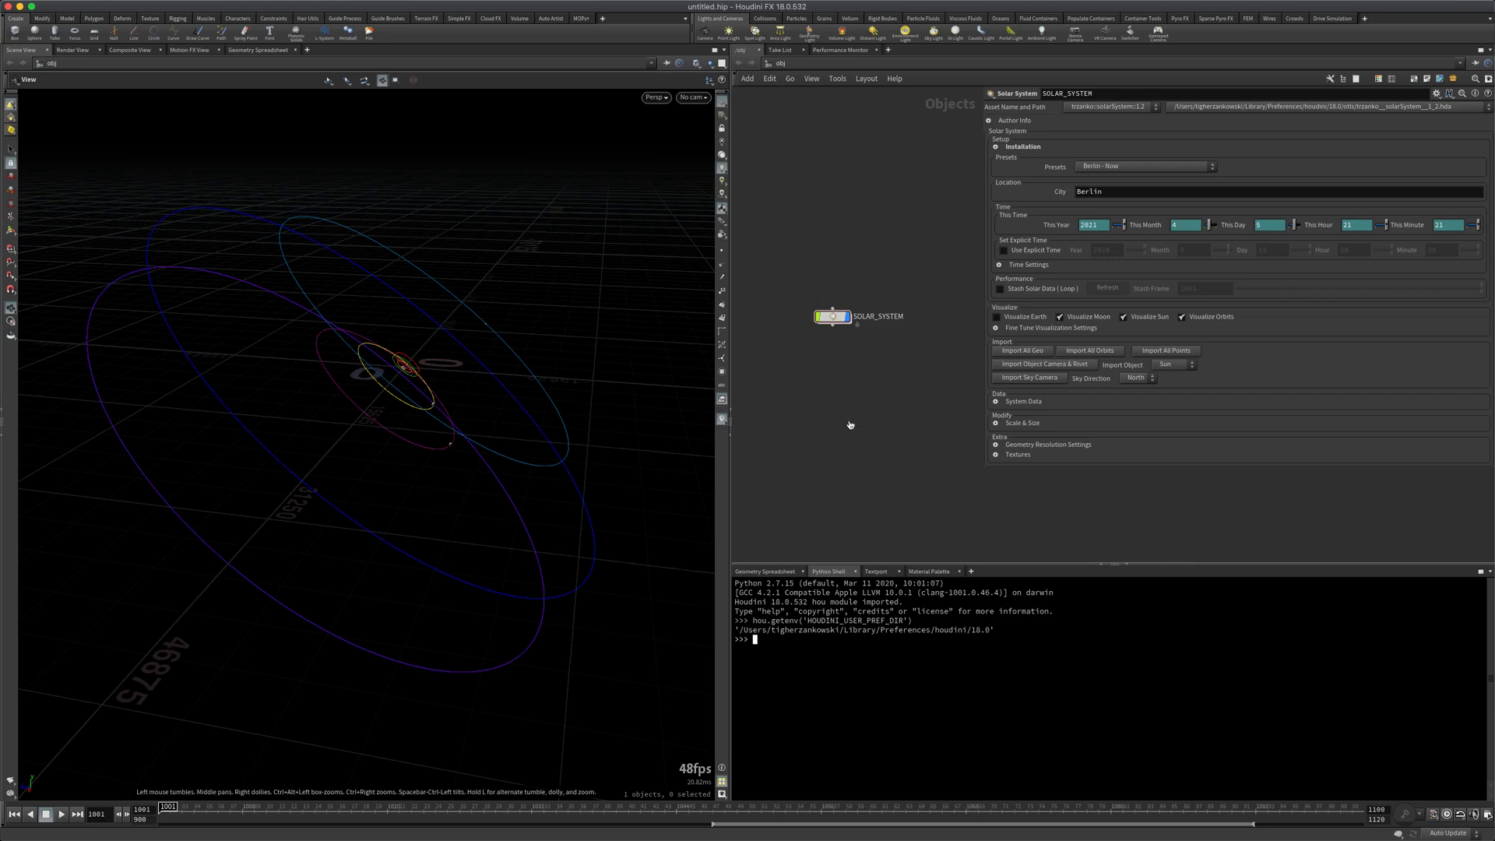
- Switch to deliverySolarSystem, expand hda, and select the Solar System .hda file
{"action": "key", "text": "super+Tab"}
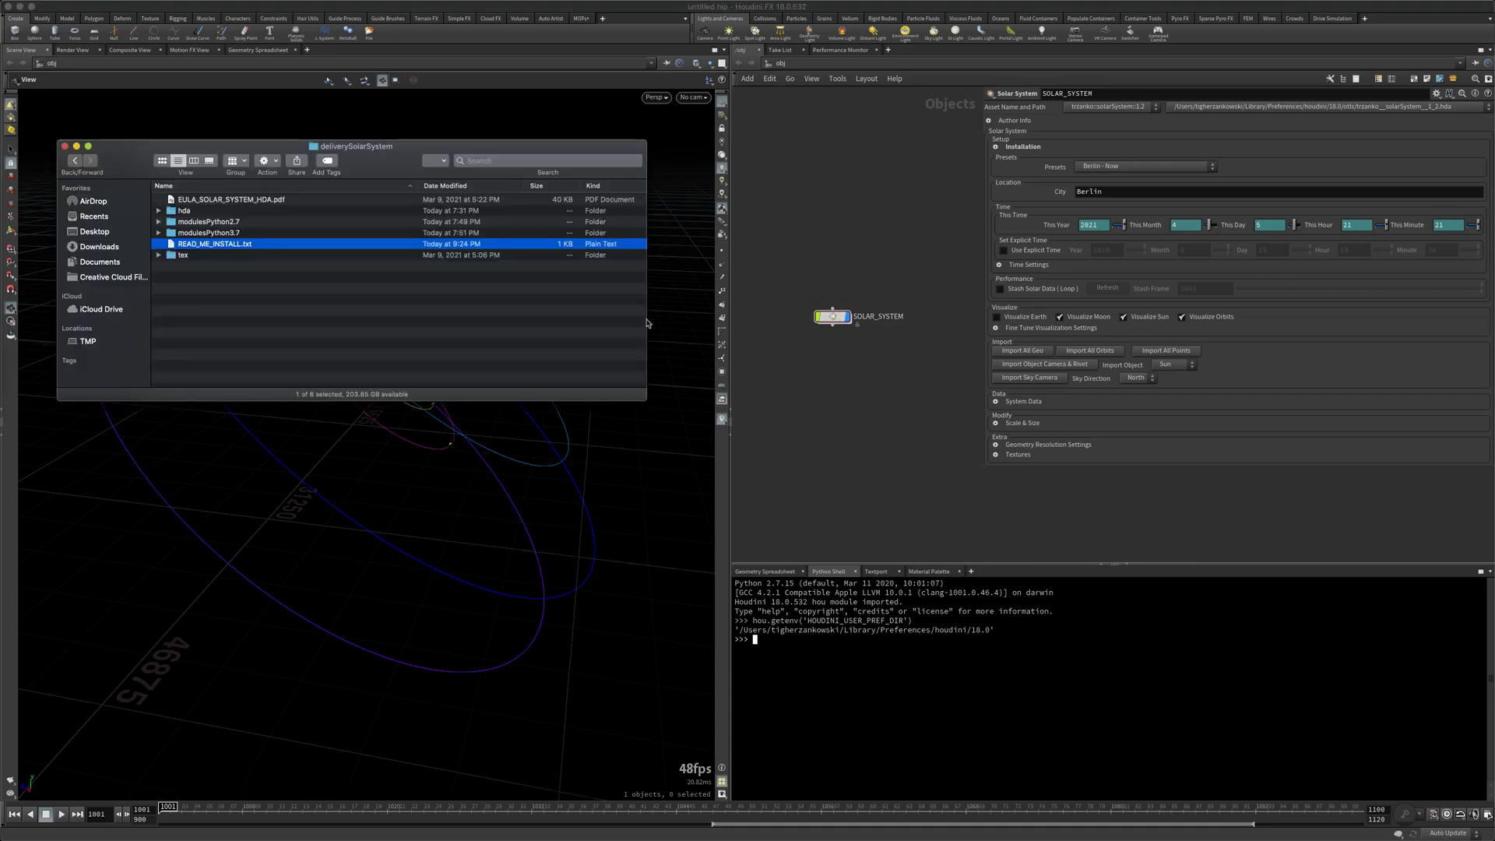
{"action": "left_click", "coordinate": [159, 210]}
{"action": "left_click", "coordinate": [197, 222]}
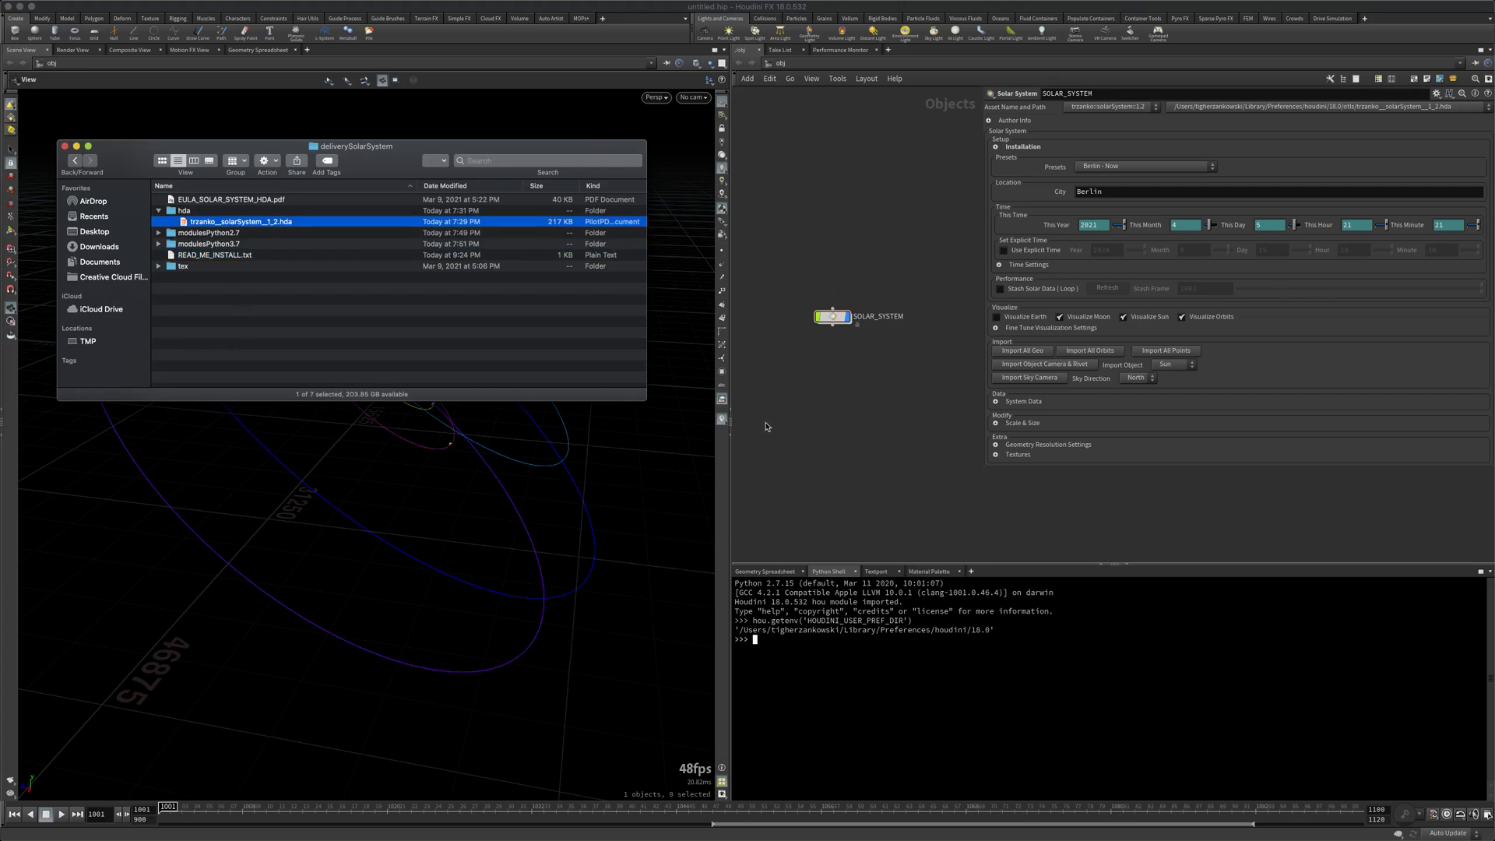
- Return to Houdini and box-select then deselect the SOLAR_SYSTEM node a few times
{"action": "left_click", "coordinate": [854, 323]}
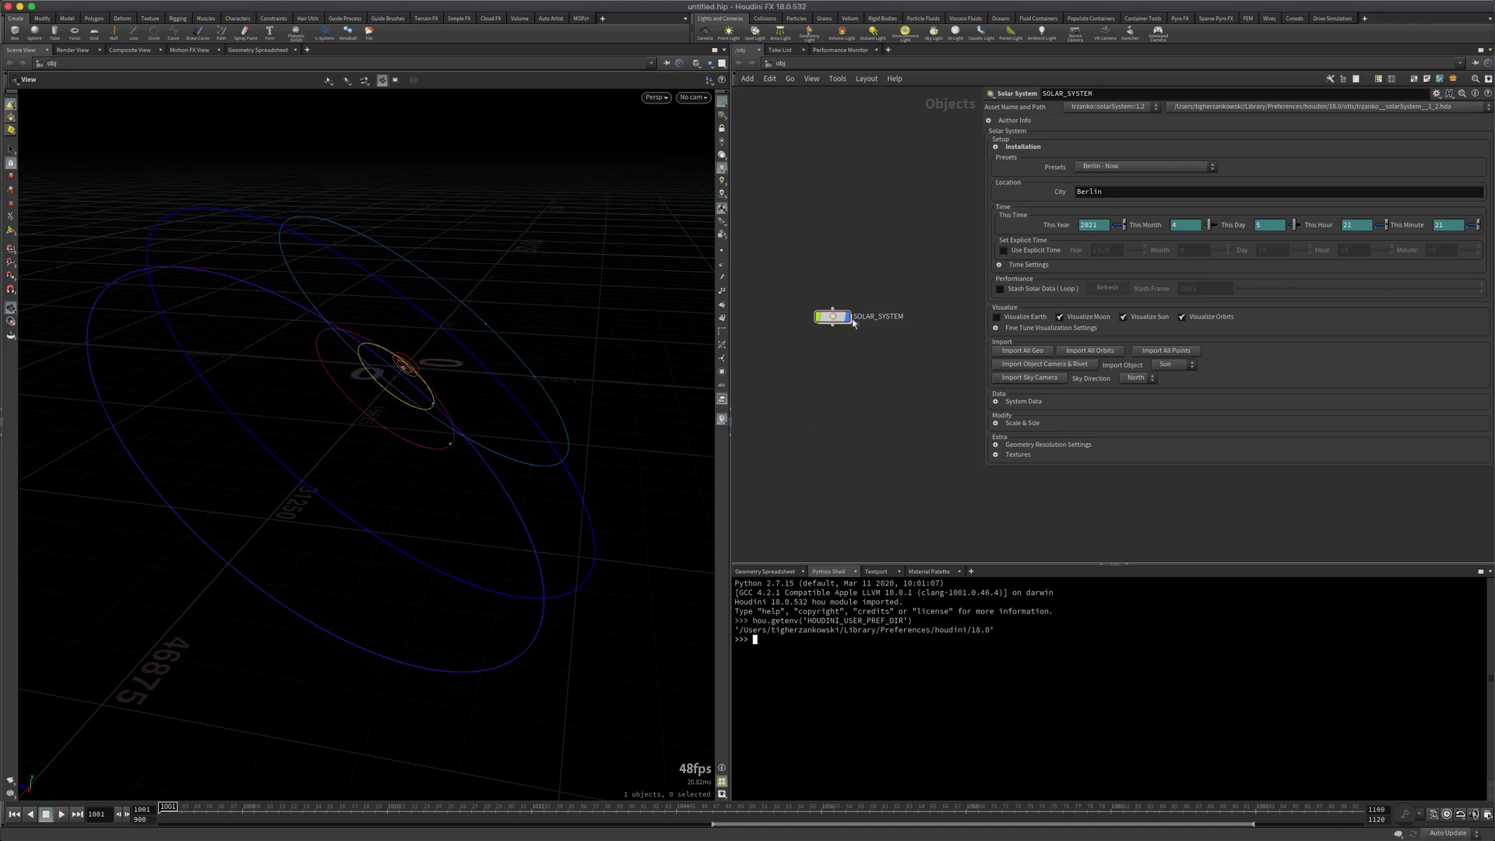
{"action": "left_click_drag", "start_coordinate": [886, 285], "coordinate": [815, 378]}
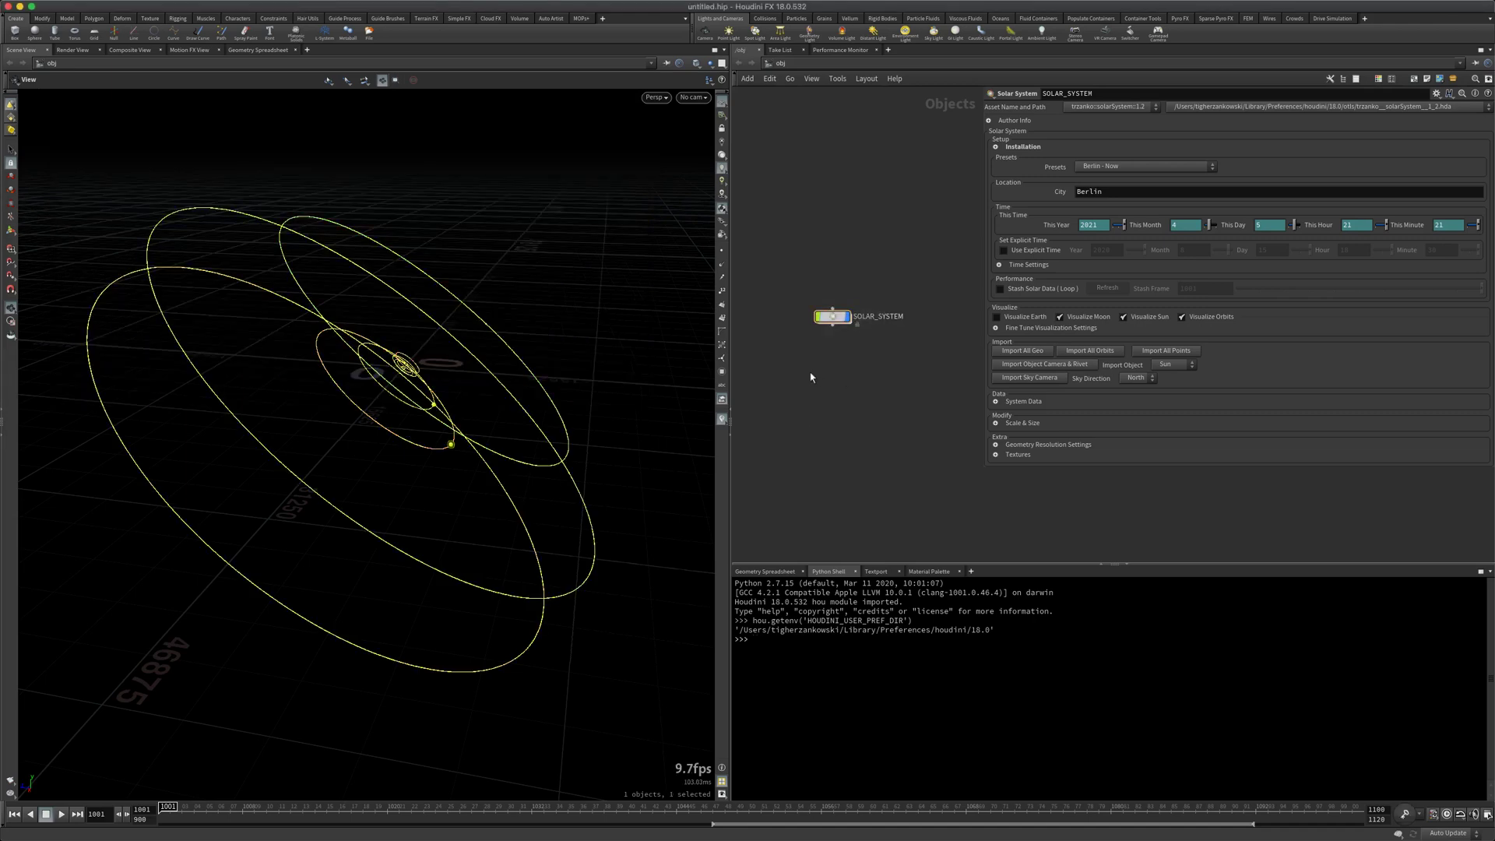
{"action": "left_click", "coordinate": [811, 377]}
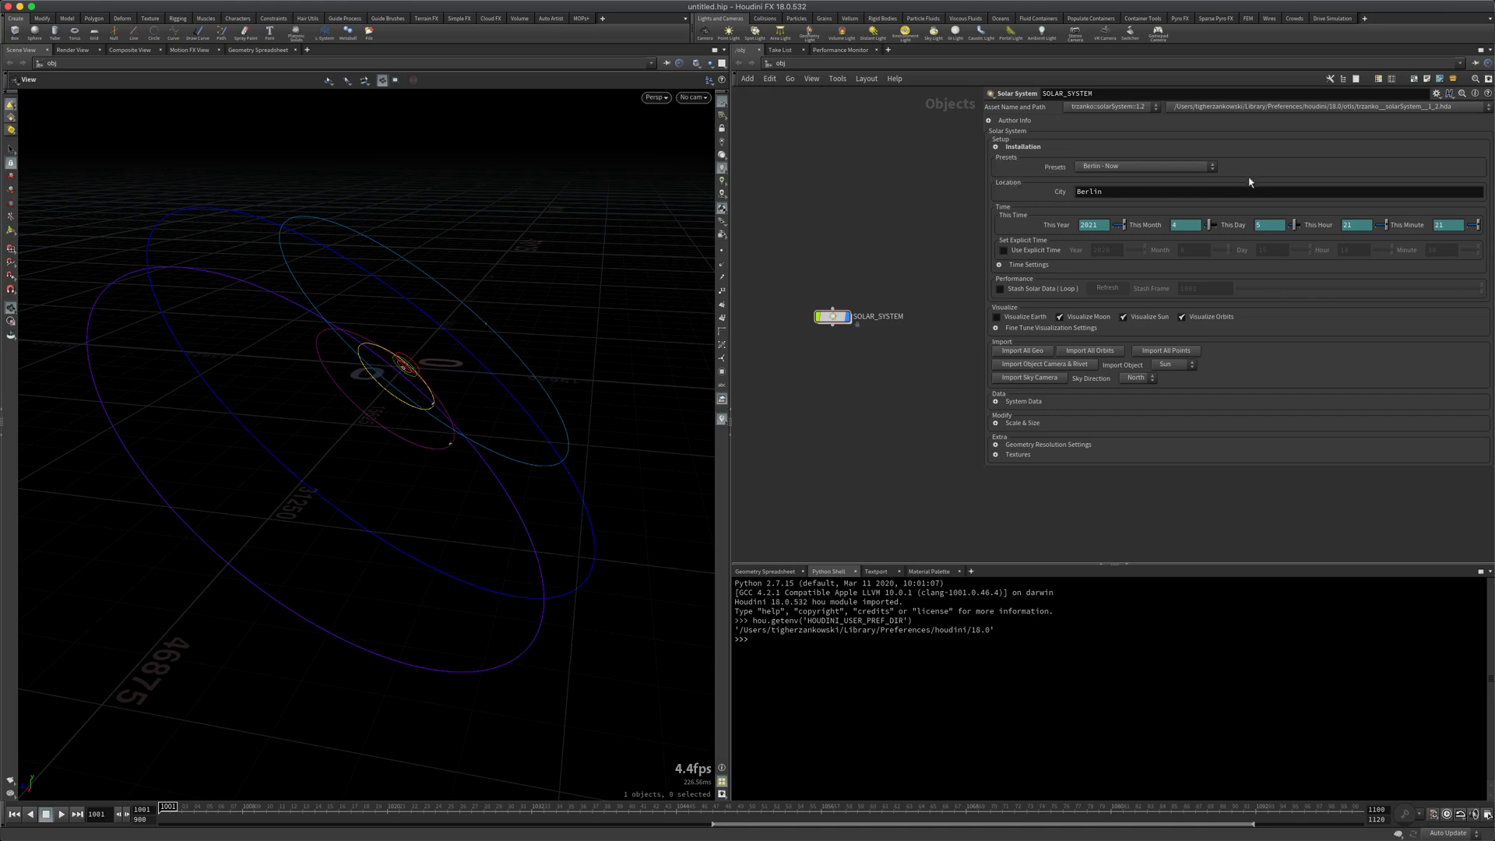
{"action": "left_click_drag", "start_coordinate": [862, 283], "coordinate": [808, 372]}
{"action": "left_click_drag", "start_coordinate": [888, 289], "coordinate": [810, 390]}
{"action": "left_click", "coordinate": [810, 393]}
- Look through the SOLAR_SYSTEM/C_moon camera with wireframe overlay off, then switch to the browser
{"action": "left_click", "coordinate": [684, 98]}
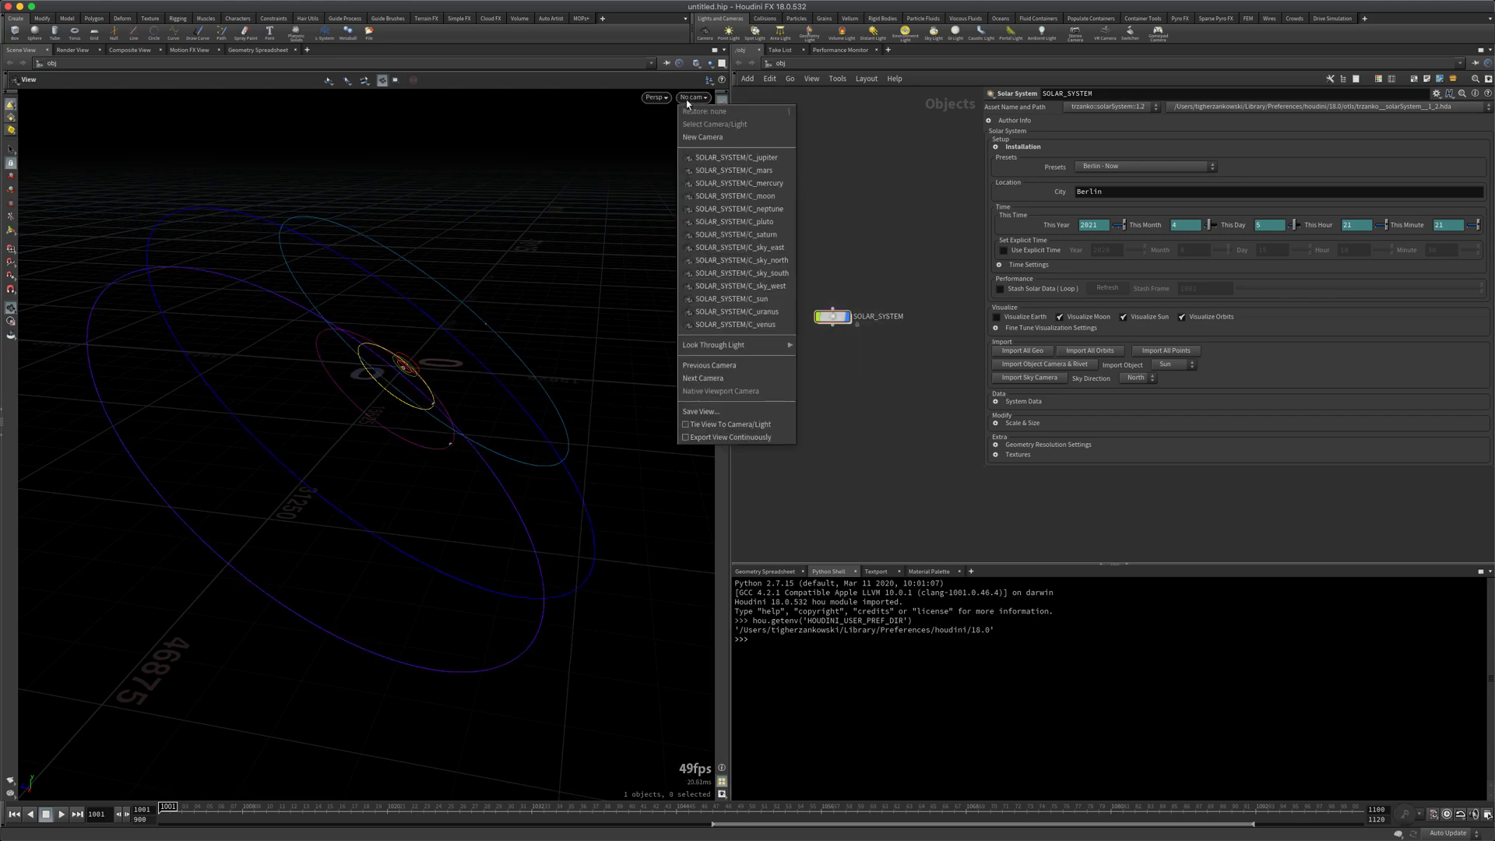
{"action": "left_click", "coordinate": [717, 197]}
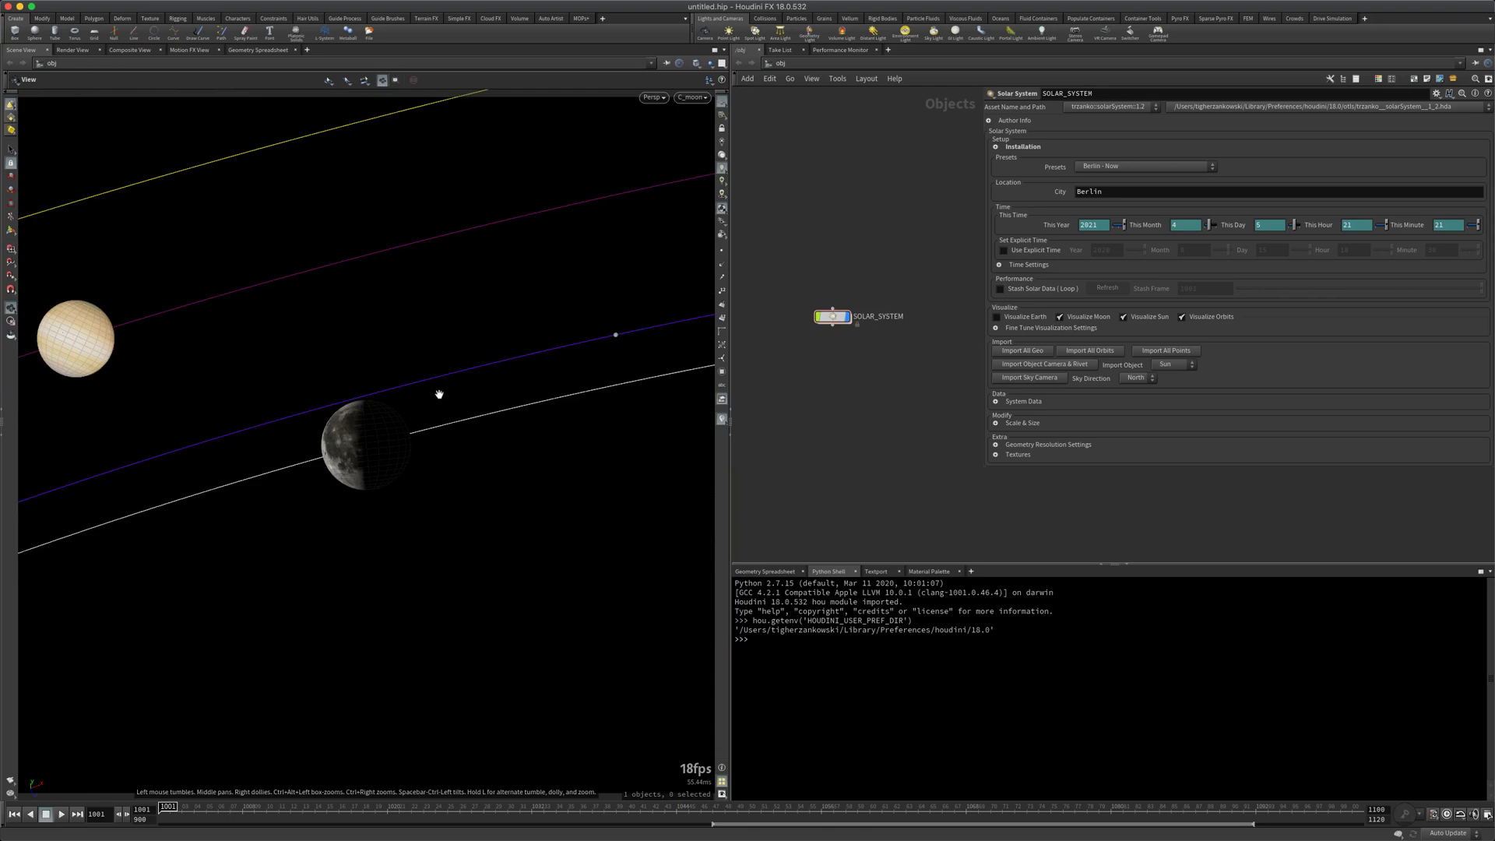
{"action": "key", "text": "shift+w"}
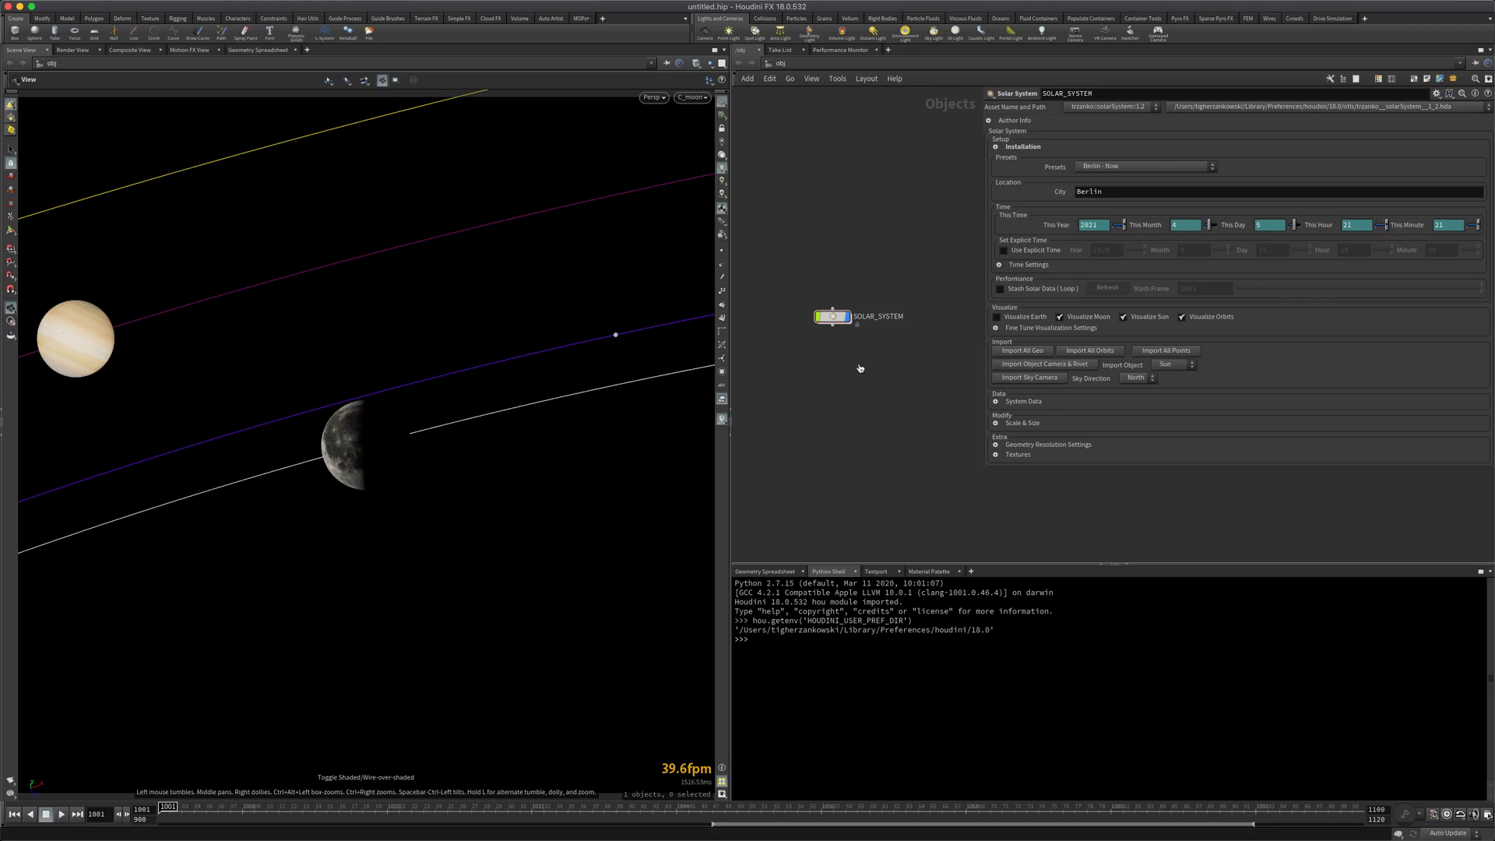
{"action": "key", "text": "super+Tab"}
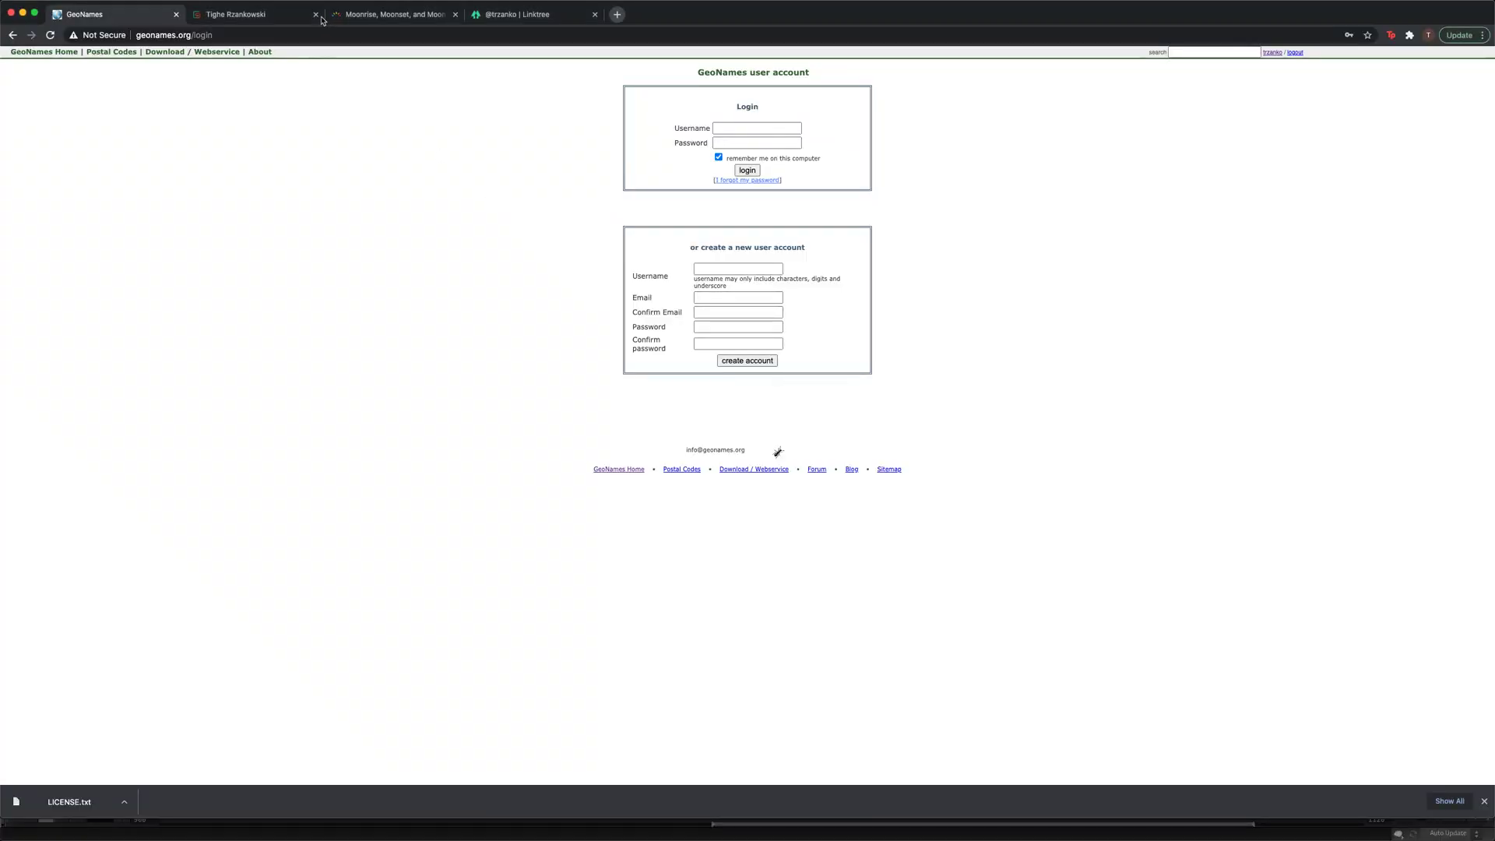
- Refresh timeanddate.com's Berlin moon page showing a 35.3% waning crescent, then return to Houdini
{"action": "left_click", "coordinate": [359, 15]}
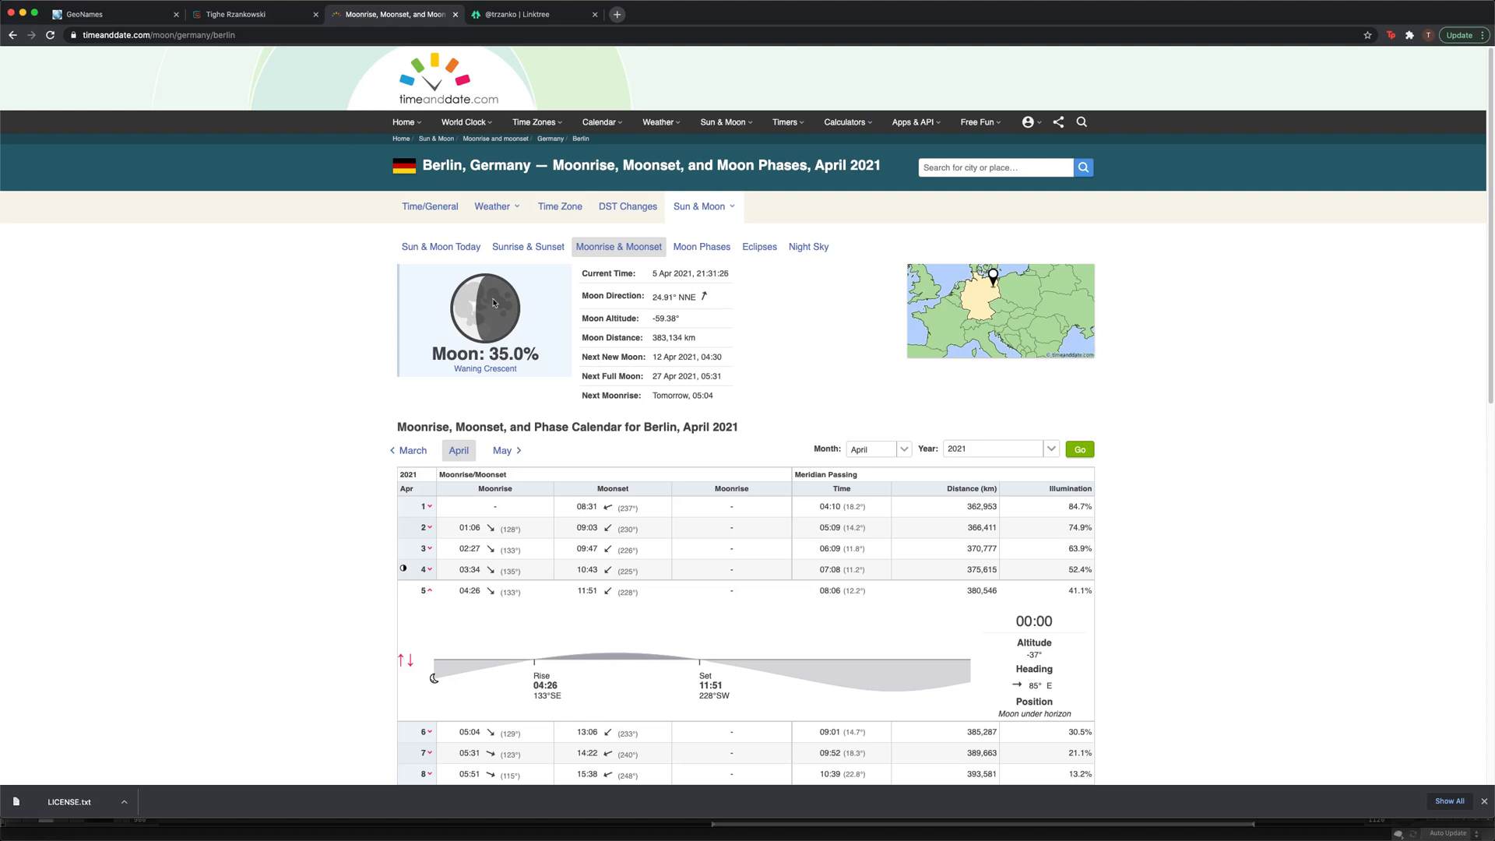
{"action": "left_click", "coordinate": [51, 37]}
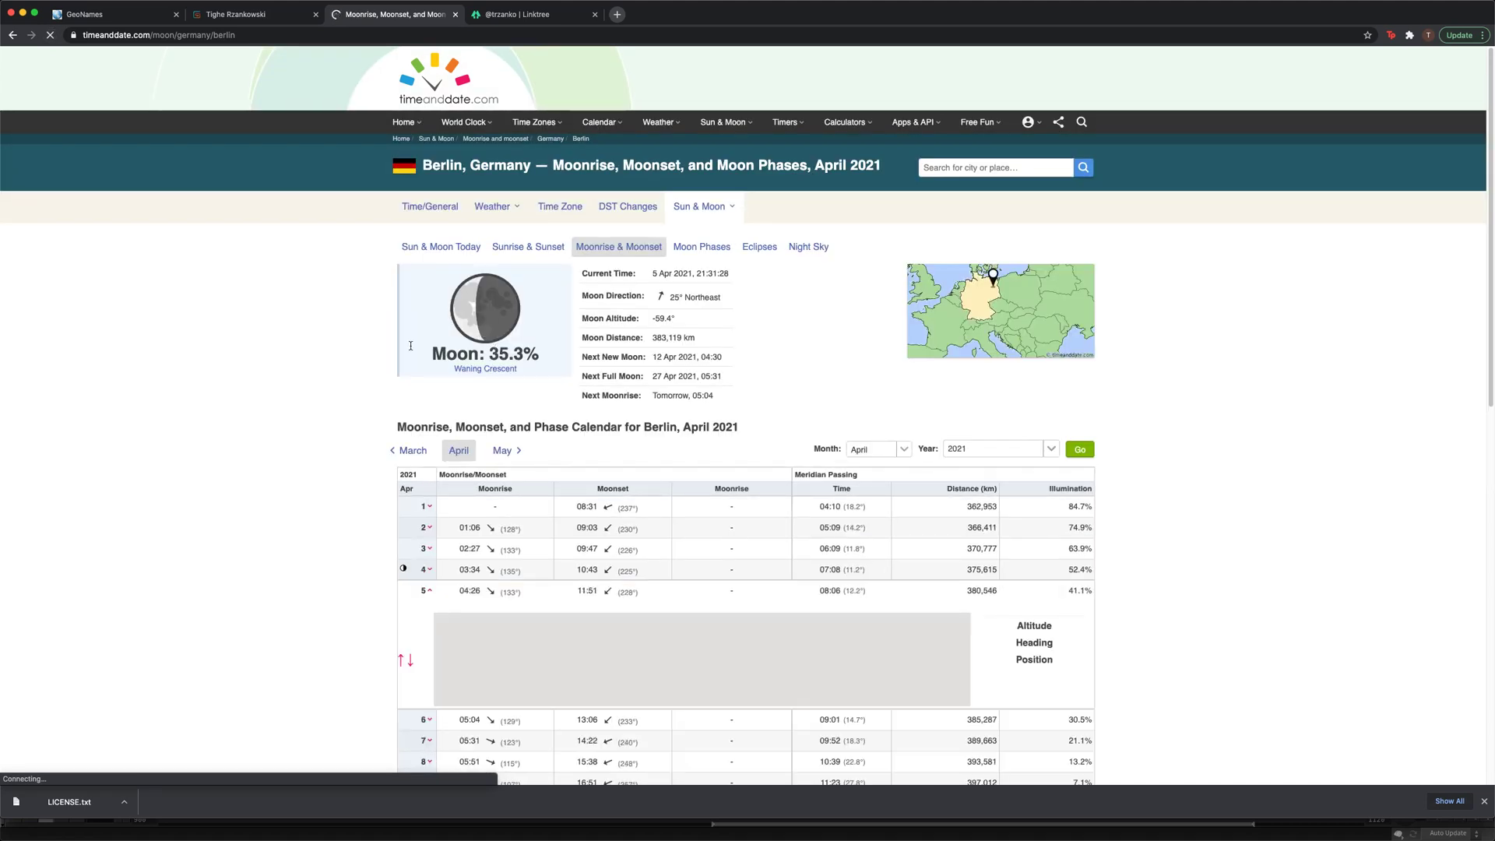
{"action": "key", "text": "super+Tab"}
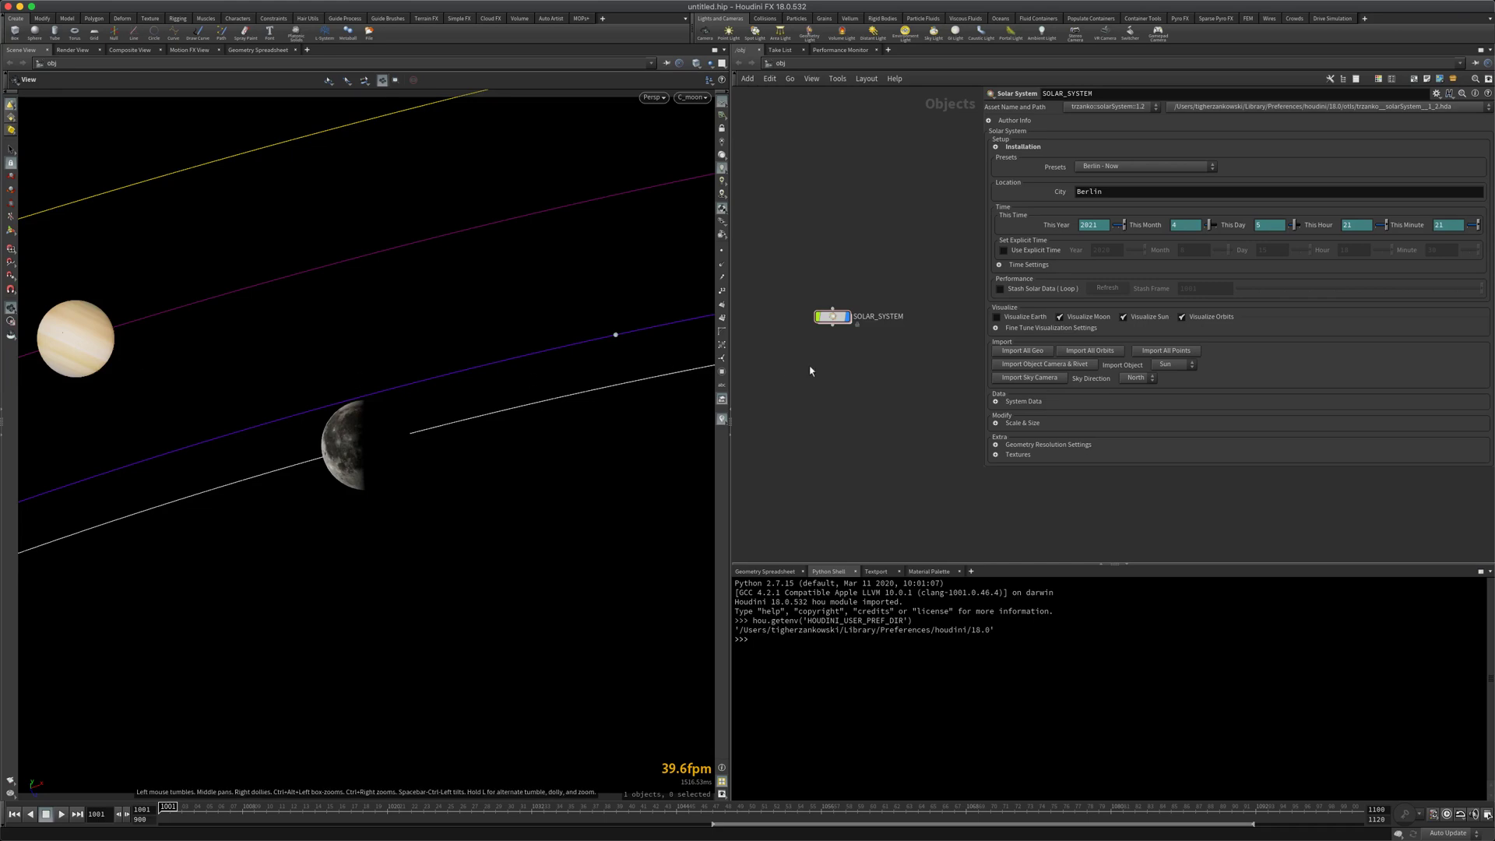
- Refresh the moon view at 21:31 through C_moon, then return to the Berlin moon page
{"action": "key", "text": "Right"}
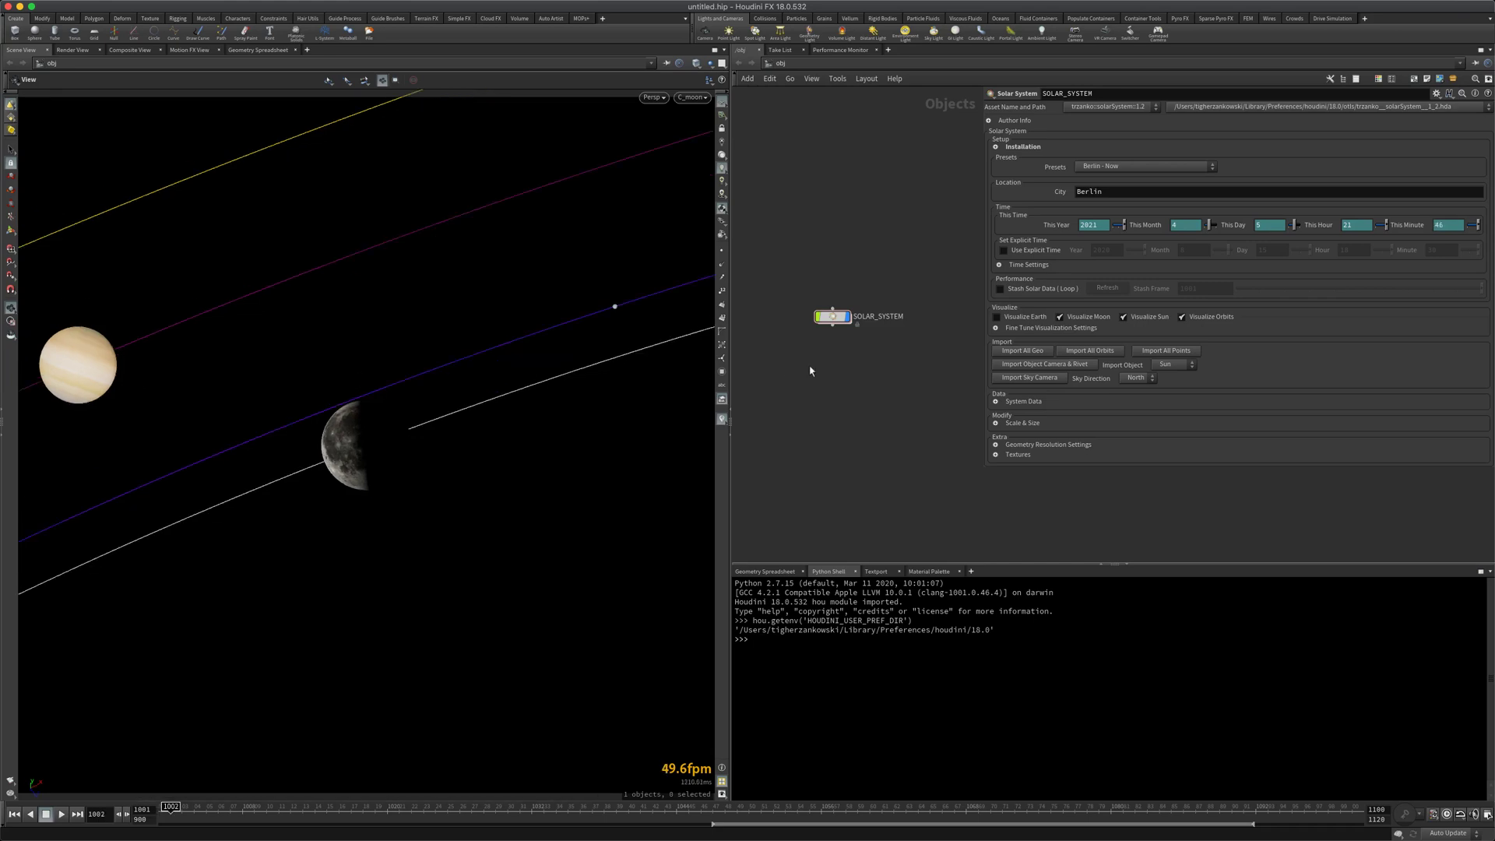
{"action": "key", "text": "Left"}
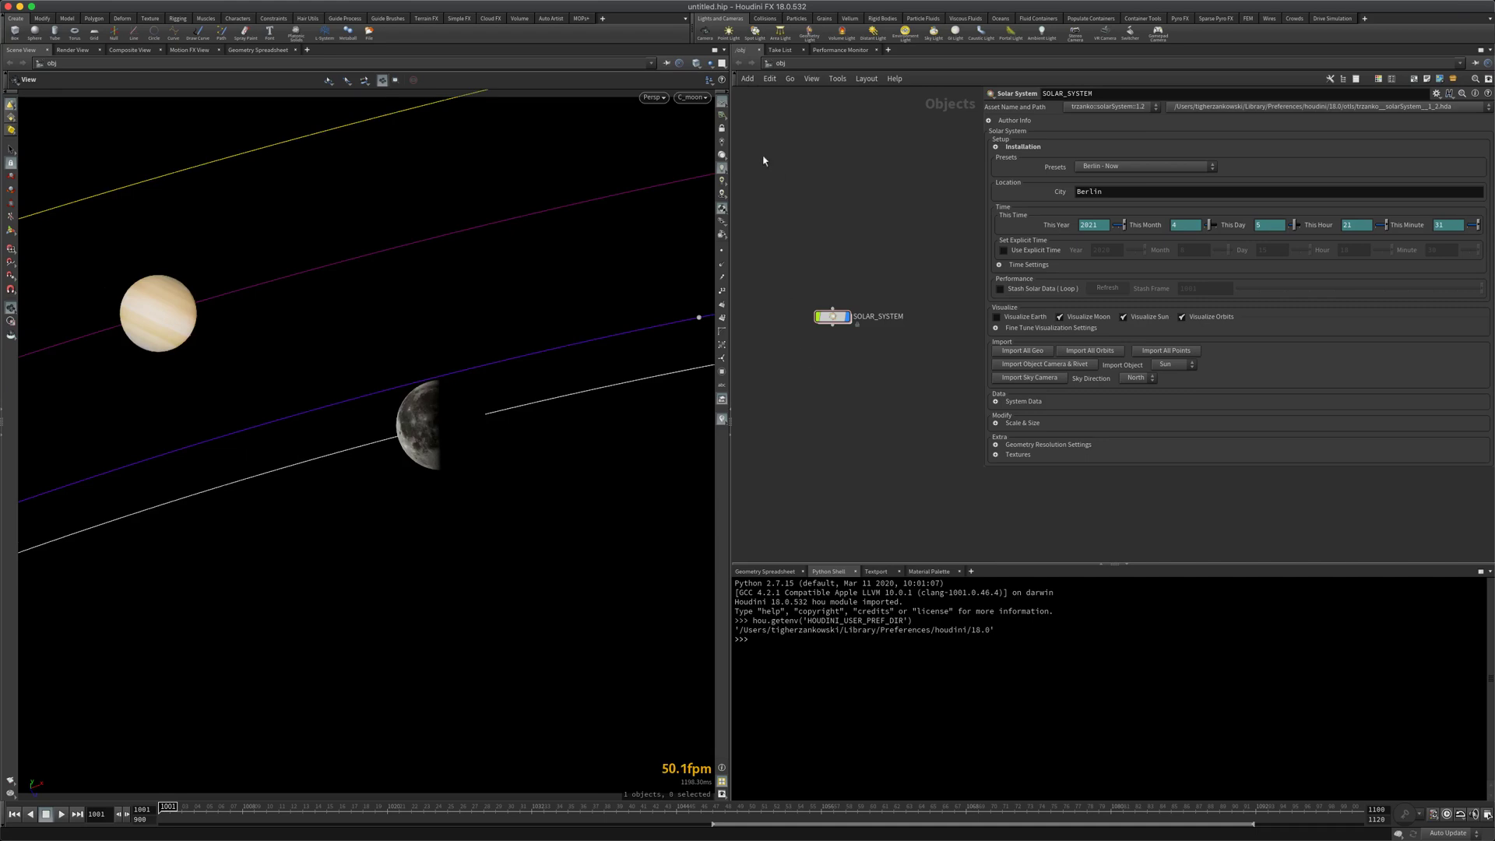
{"action": "left_click", "coordinate": [693, 98]}
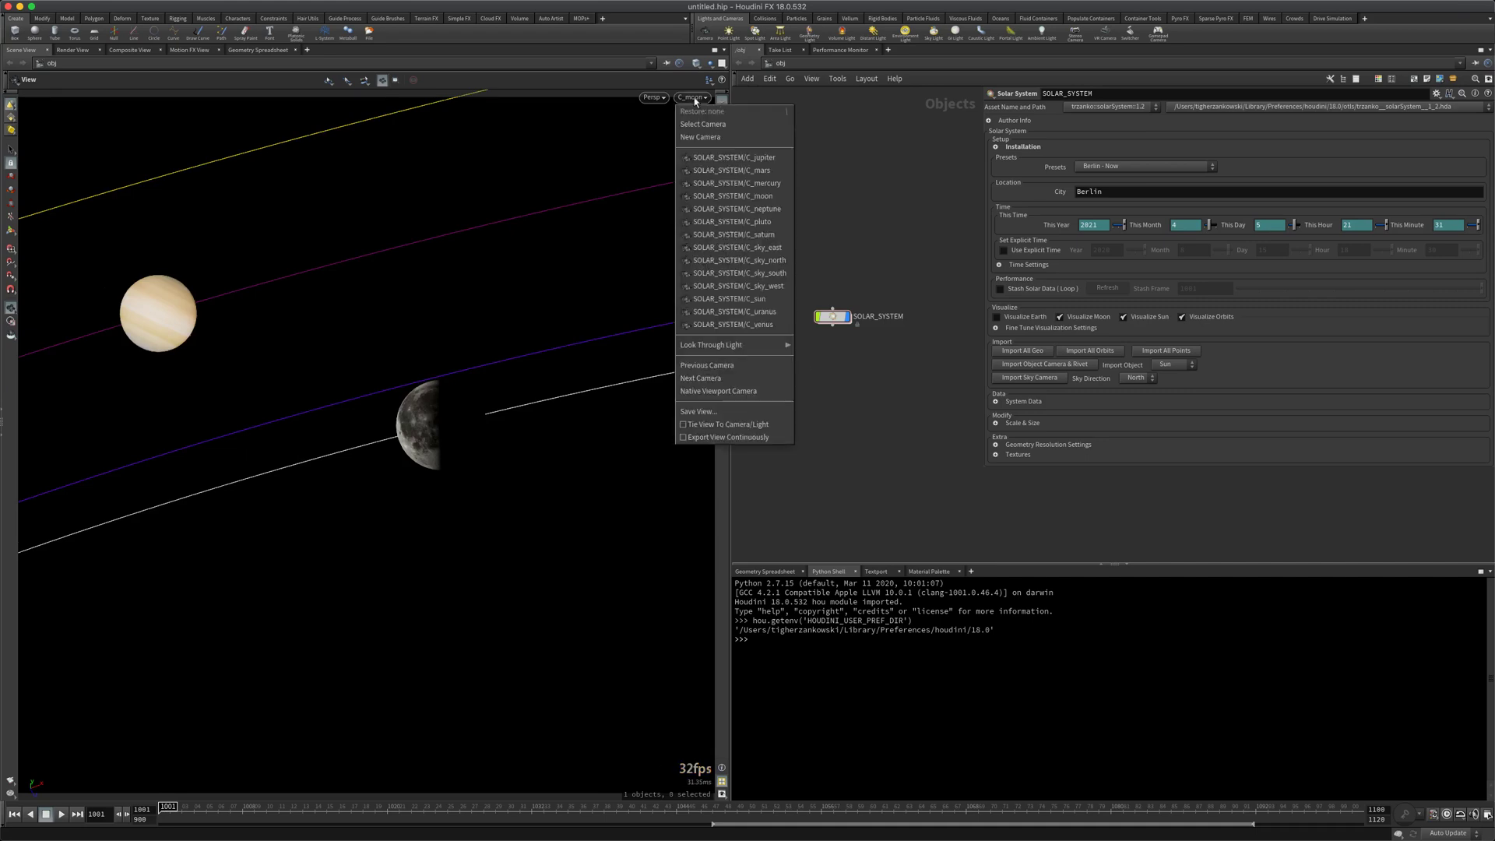
{"action": "left_click", "coordinate": [712, 194]}
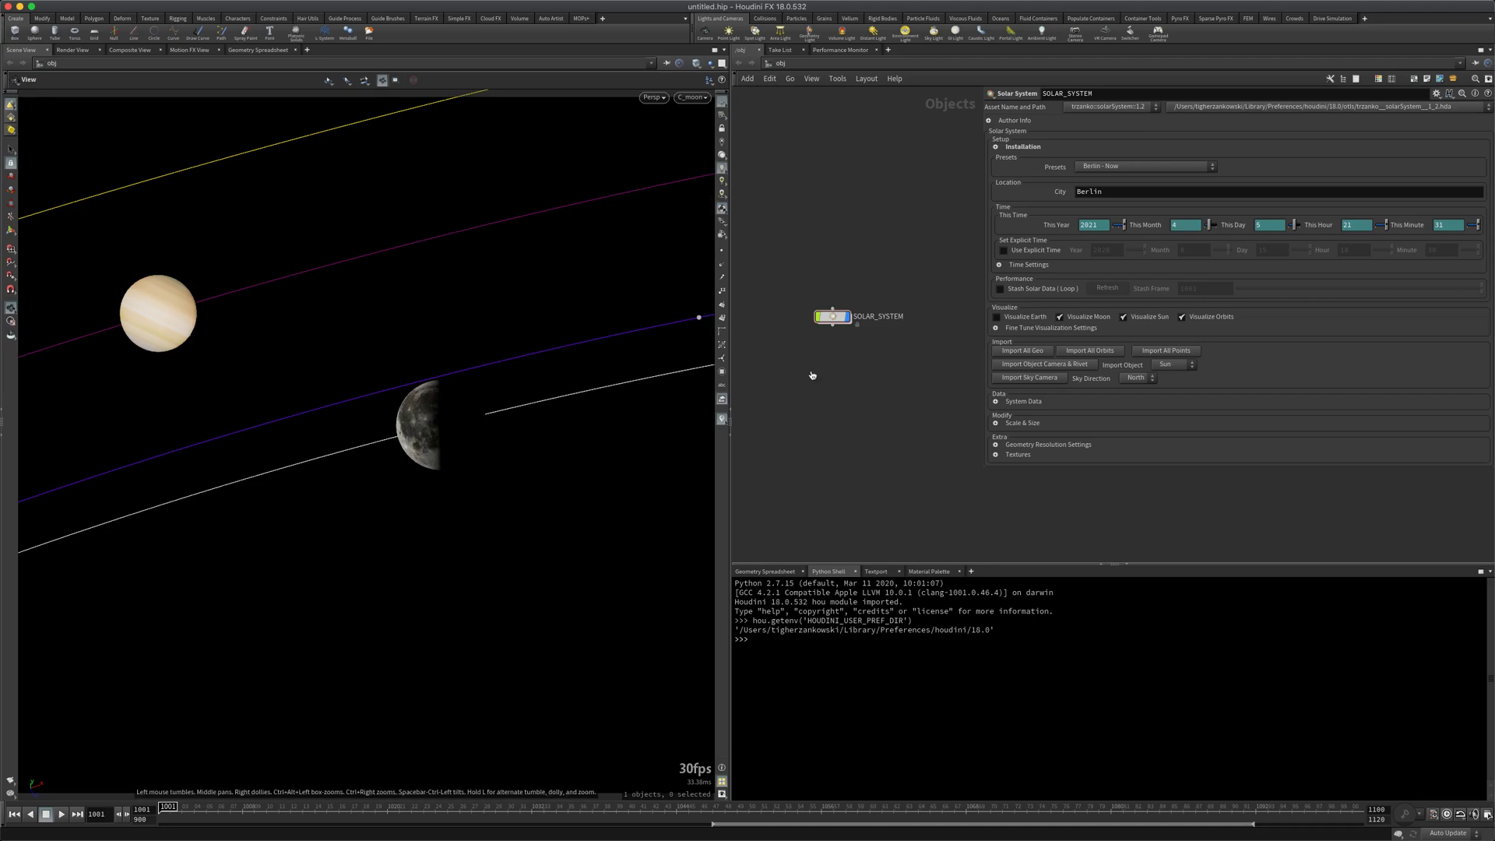
{"action": "key", "text": "super+Tab"}
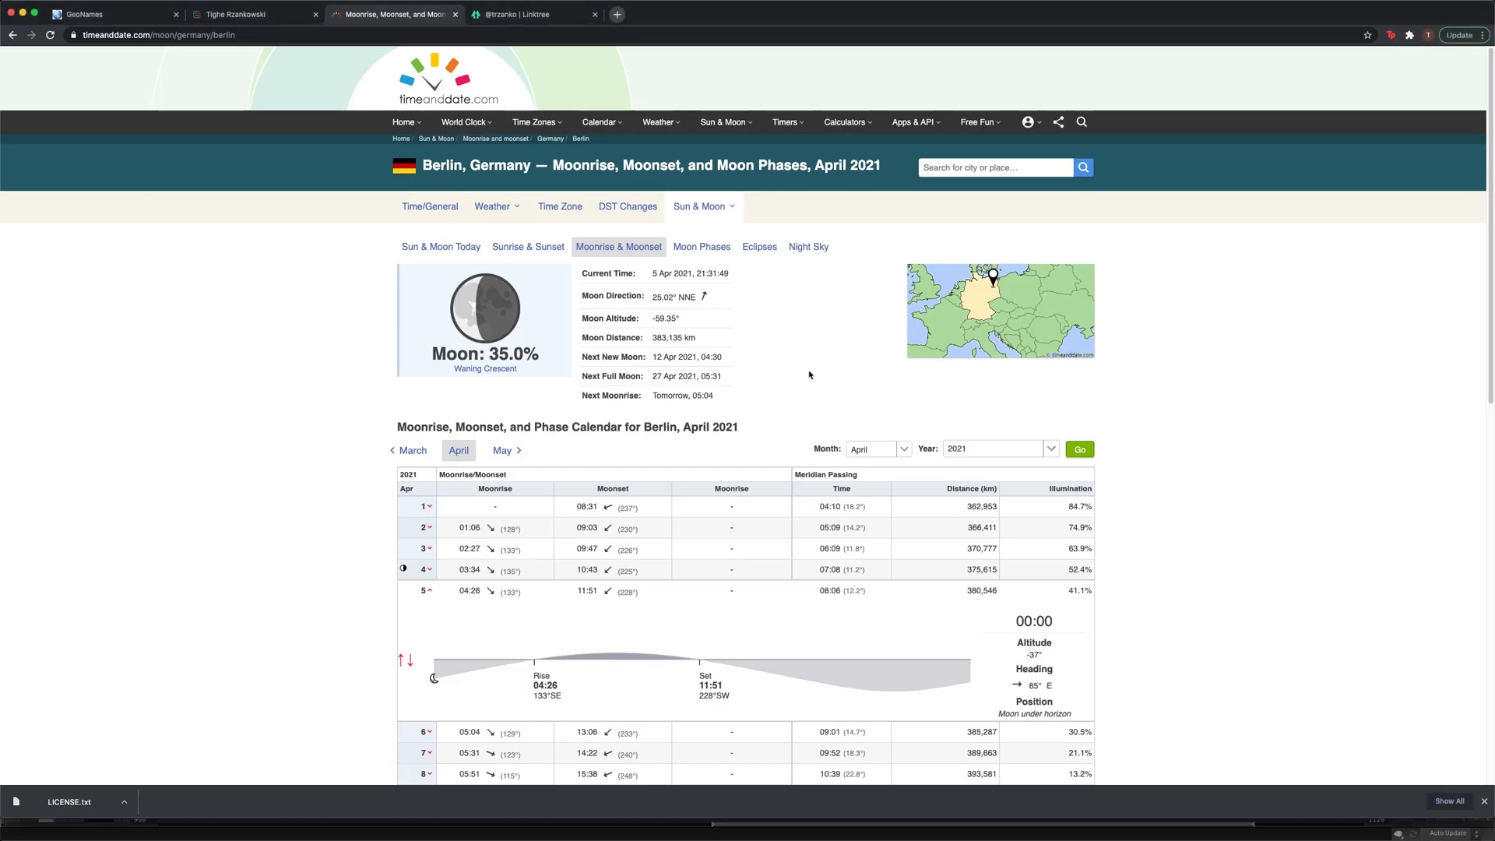